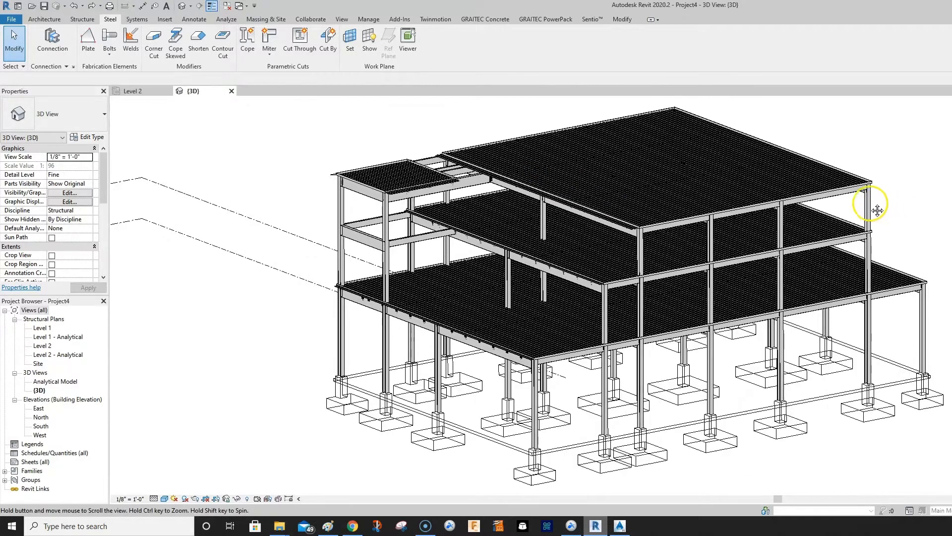
Check the type of a roof decking panel in the 3D view and switch to Advance Steel
click(765, 174)
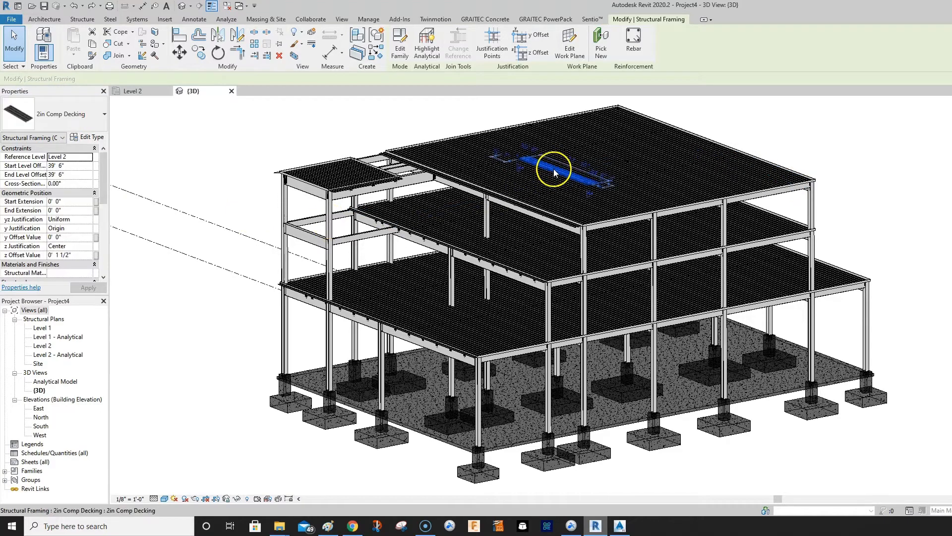
click(824, 155)
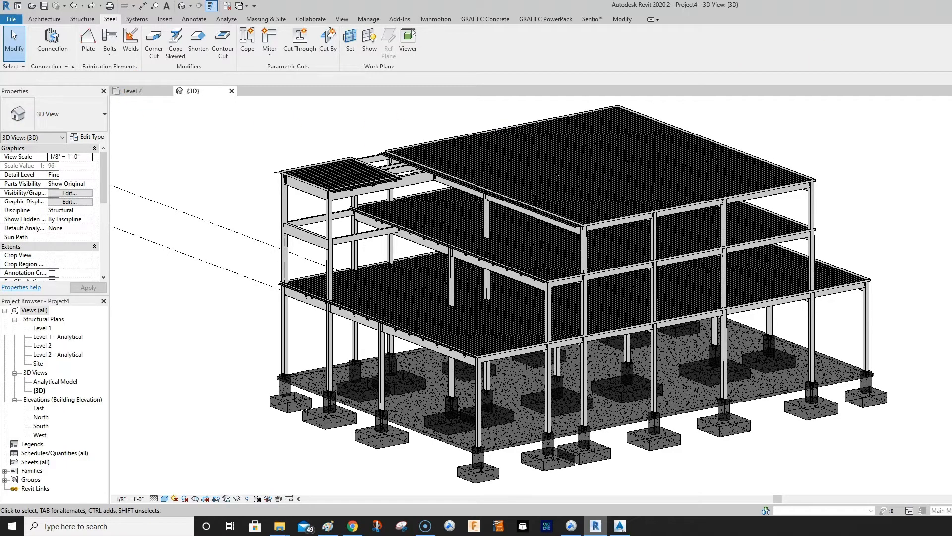
key(alt+Tab)
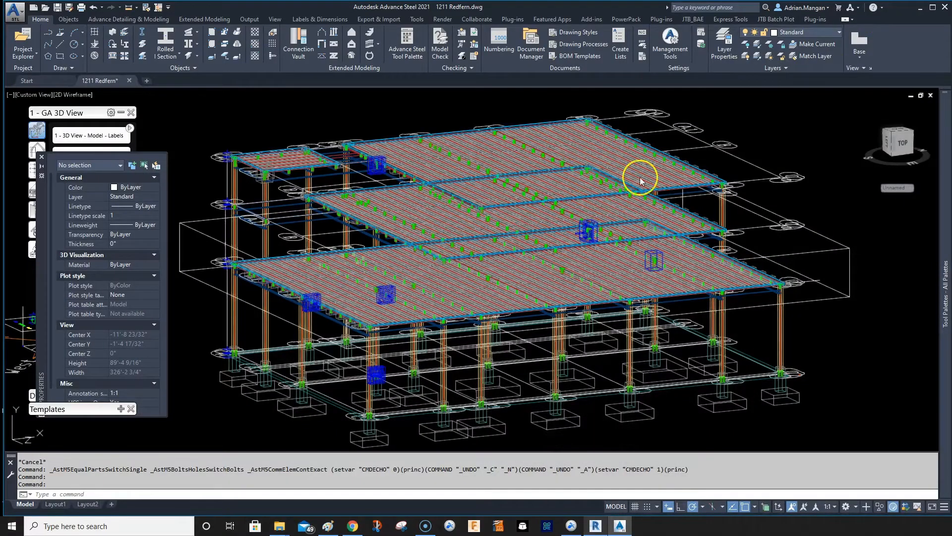
Inspect the section and material properties of a roof deck panel near the building's edge
scroll(648, 170, up, 5)
scroll(752, 195, up, 3)
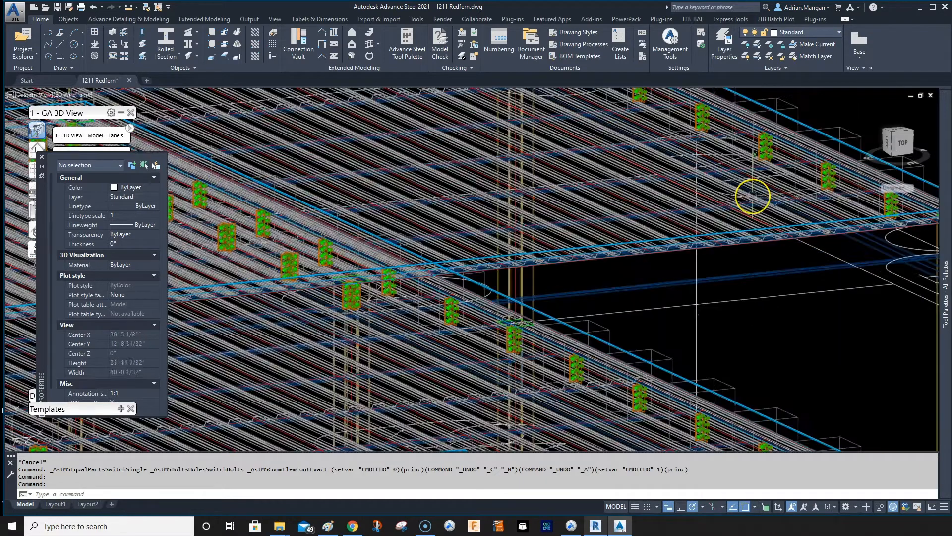
double_click(753, 195)
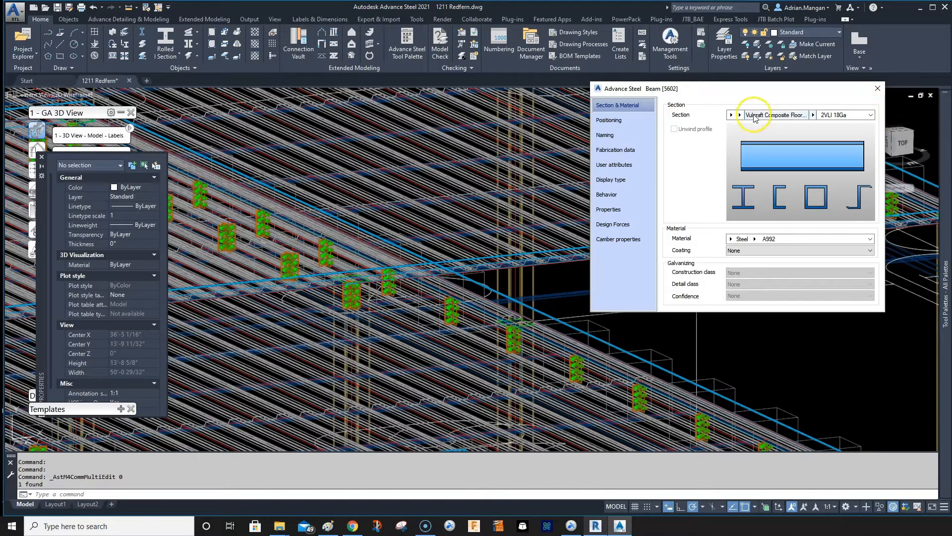
click(879, 88)
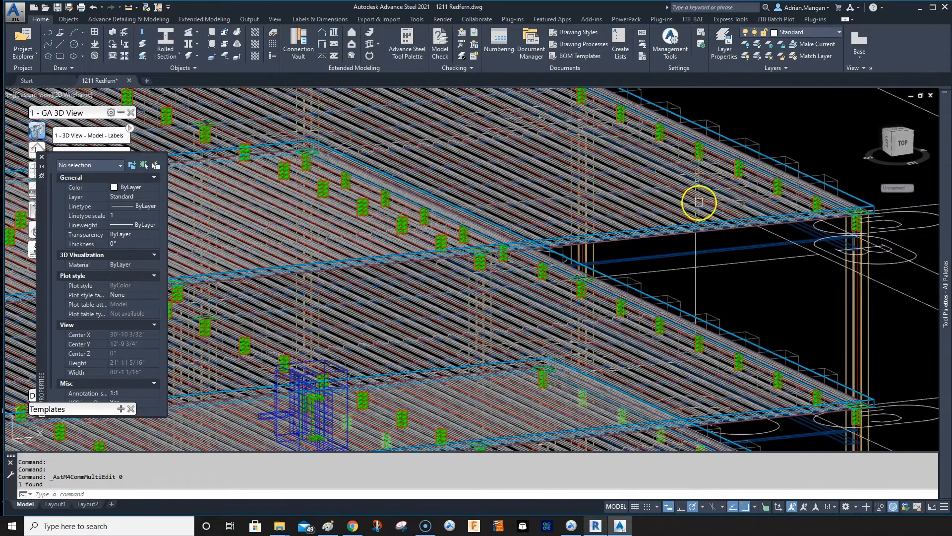
Isolate a single roof deck panel so only that element is displayed
click(699, 201)
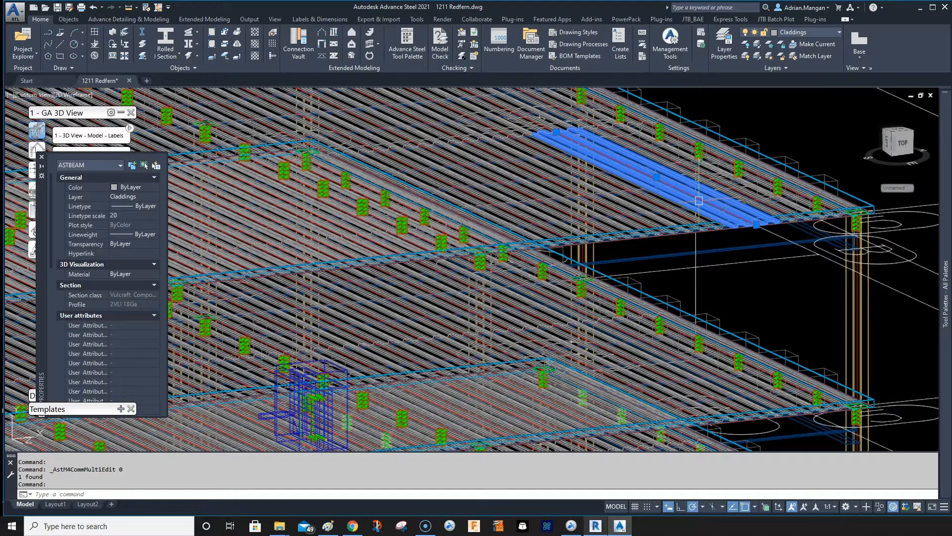
right_click(699, 200)
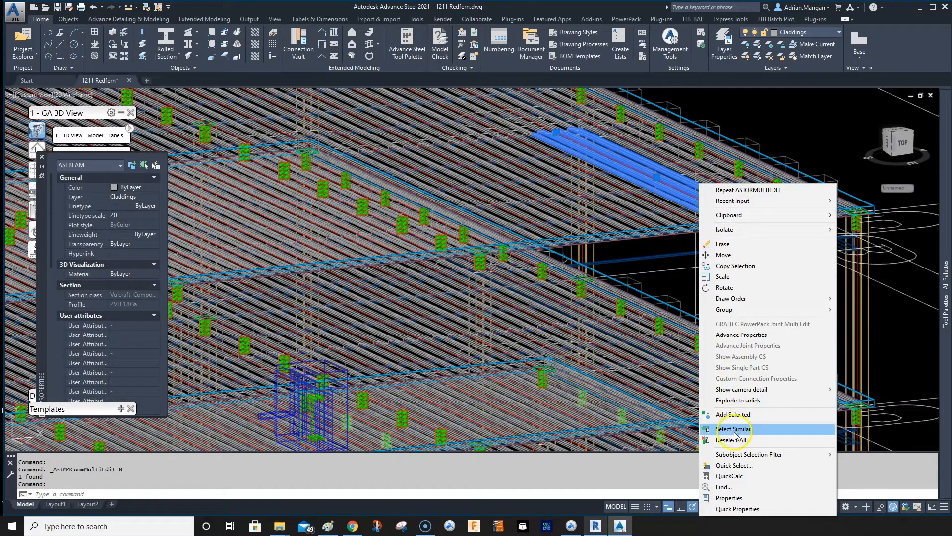
key(Escape)
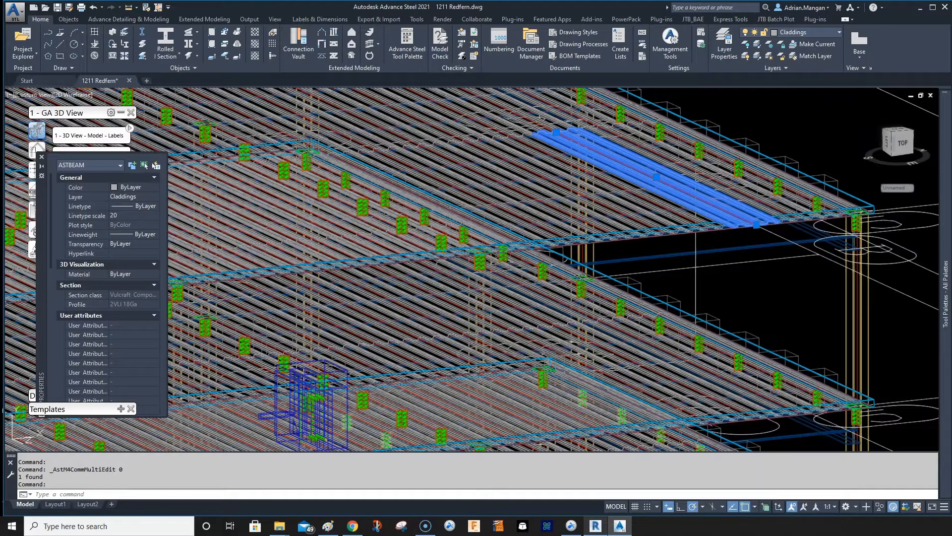
drag(825, 161, 857, 169)
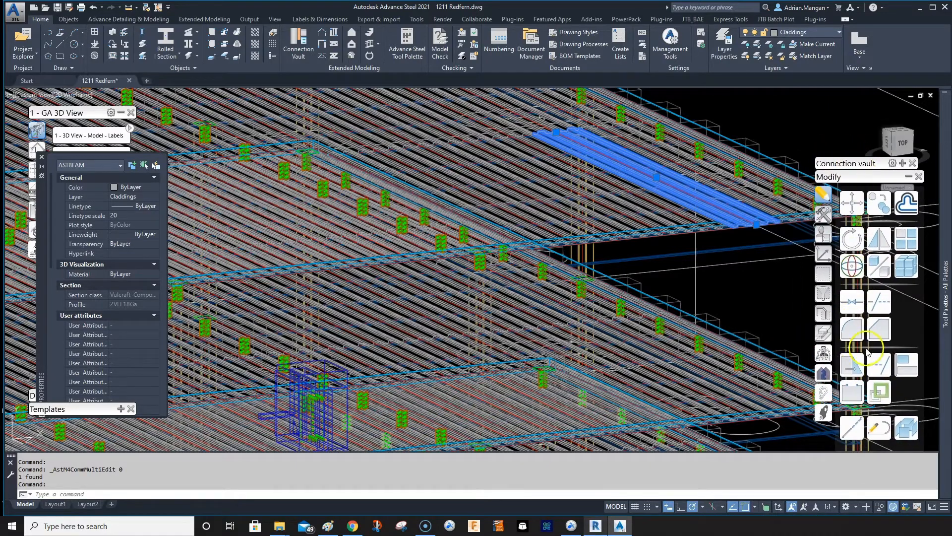
click(824, 333)
click(824, 313)
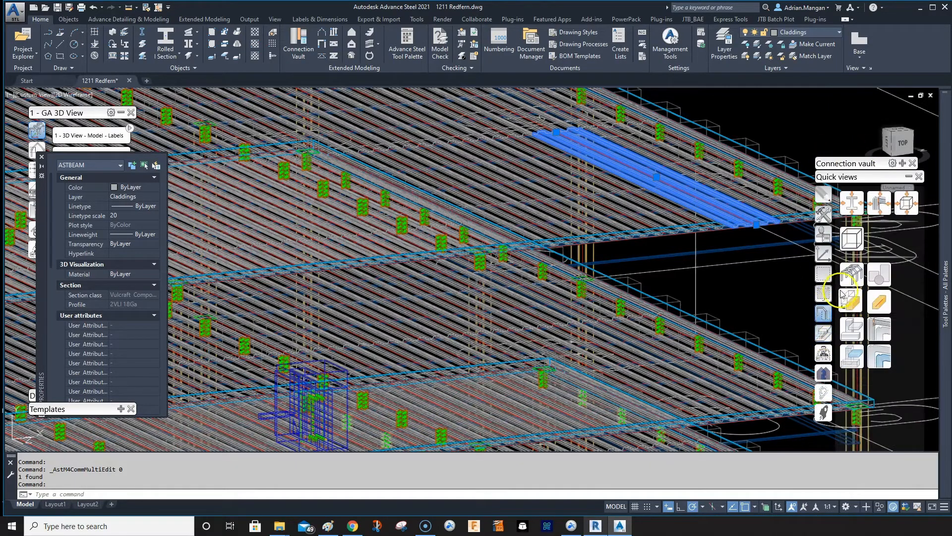
click(853, 359)
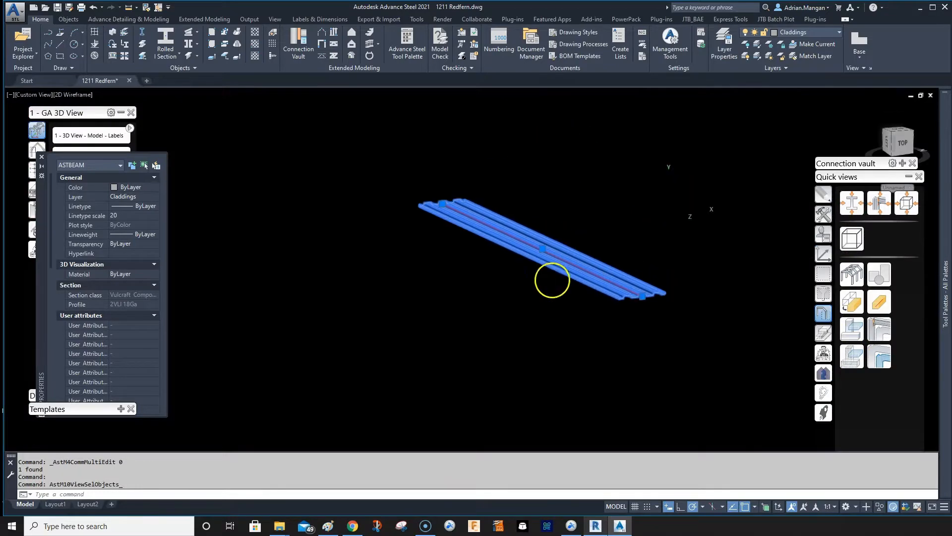
key(Escape)
Change the isolated deck panel's section to Vulcraft composite floor deck 3VLI 18Ga
scroll(615, 263, up, 5)
scroll(620, 298, down, 5)
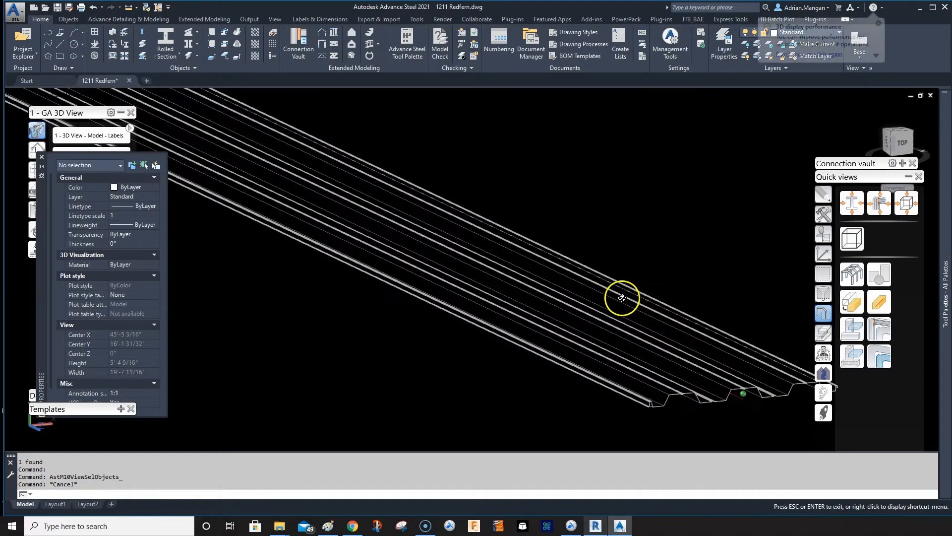
scroll(609, 308, up, 5)
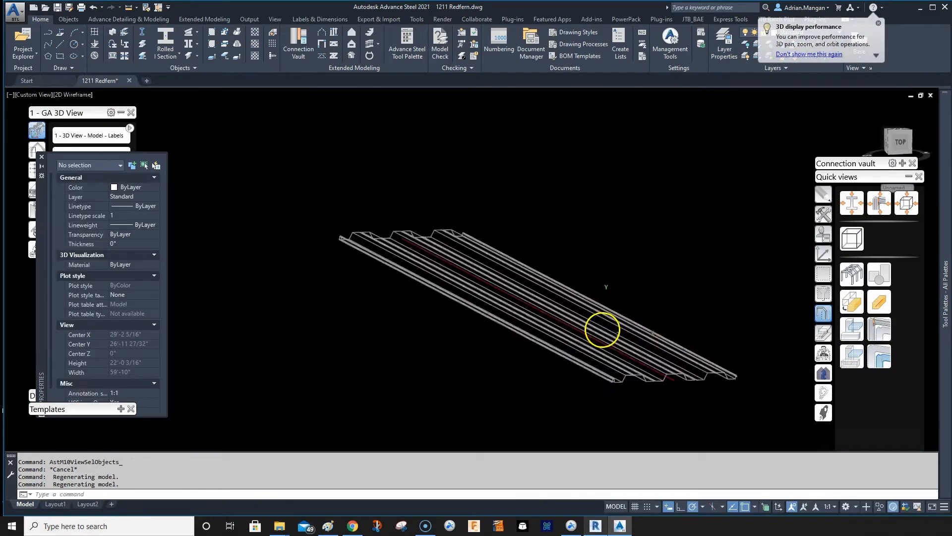
double_click(603, 329)
click(842, 119)
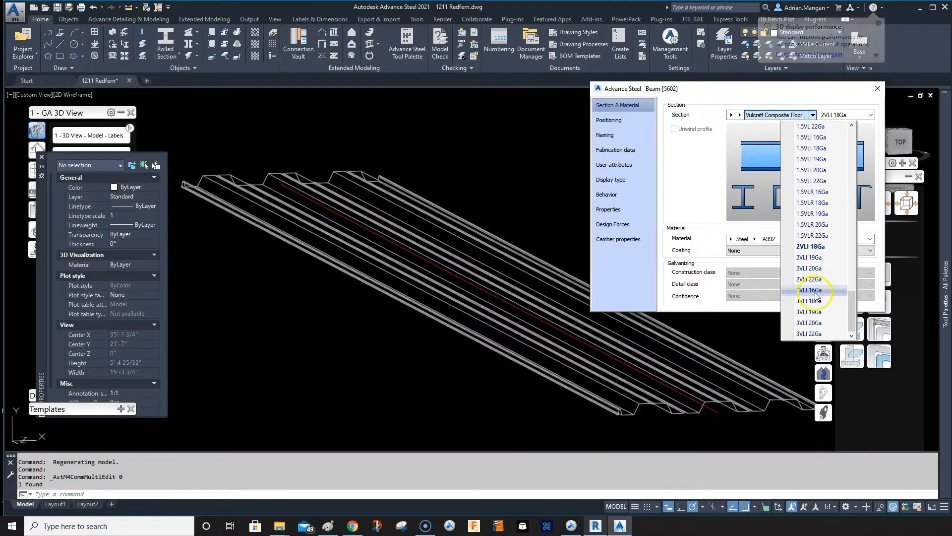
click(814, 301)
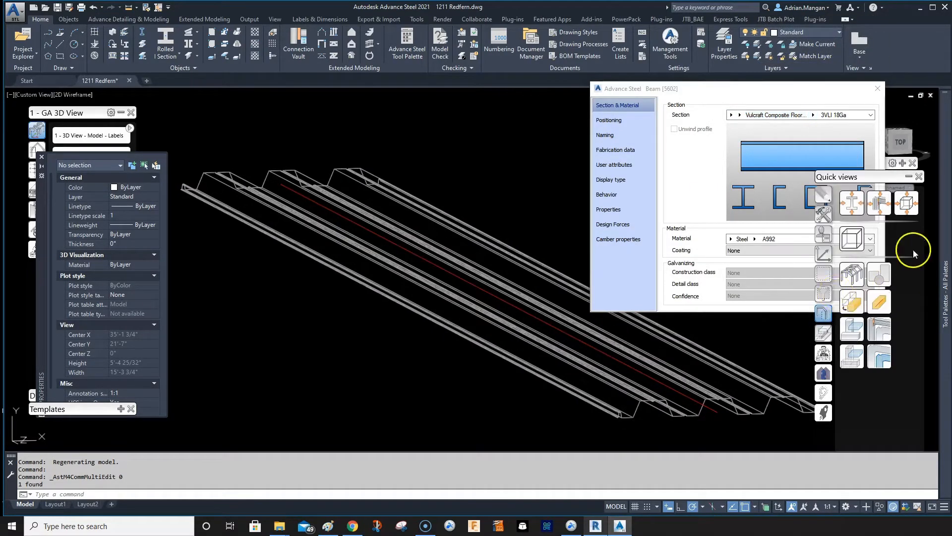
click(878, 89)
Set the deck panel's Z positioning offset to 1 1/2"
shift+middle_drag(687, 229, 619, 312)
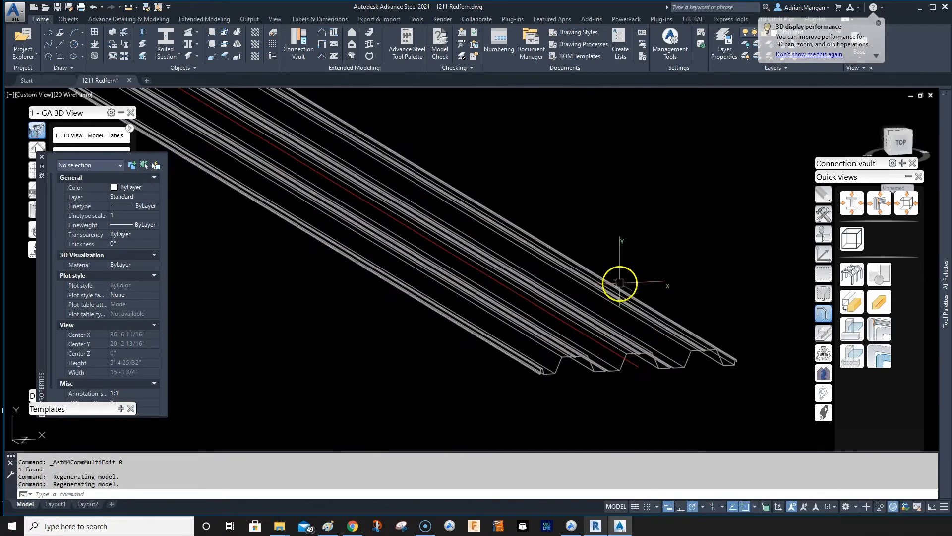
double_click(656, 359)
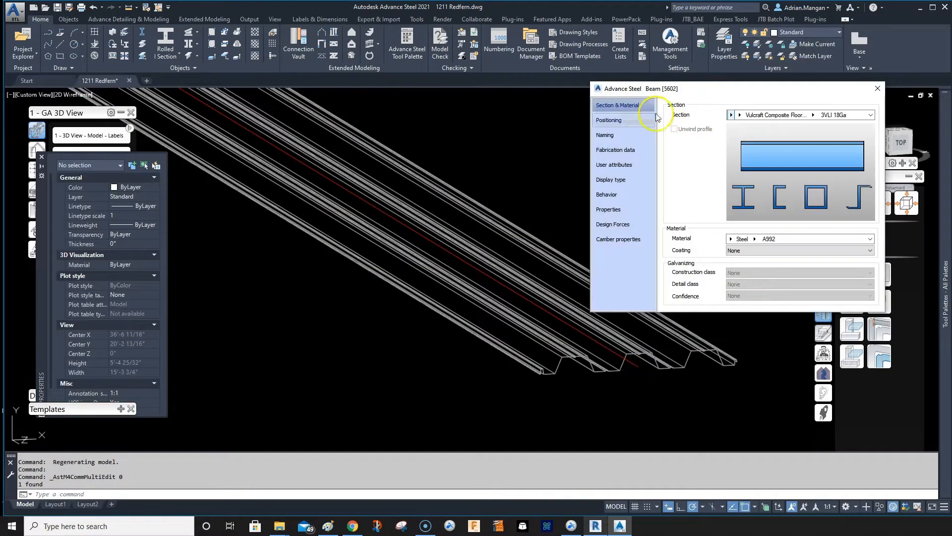
click(634, 124)
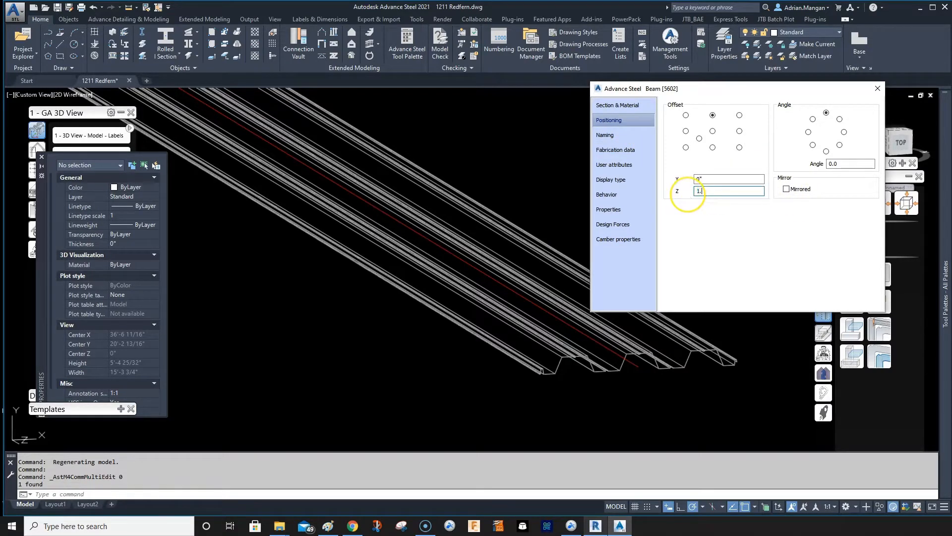
text(1.5)
key(Return)
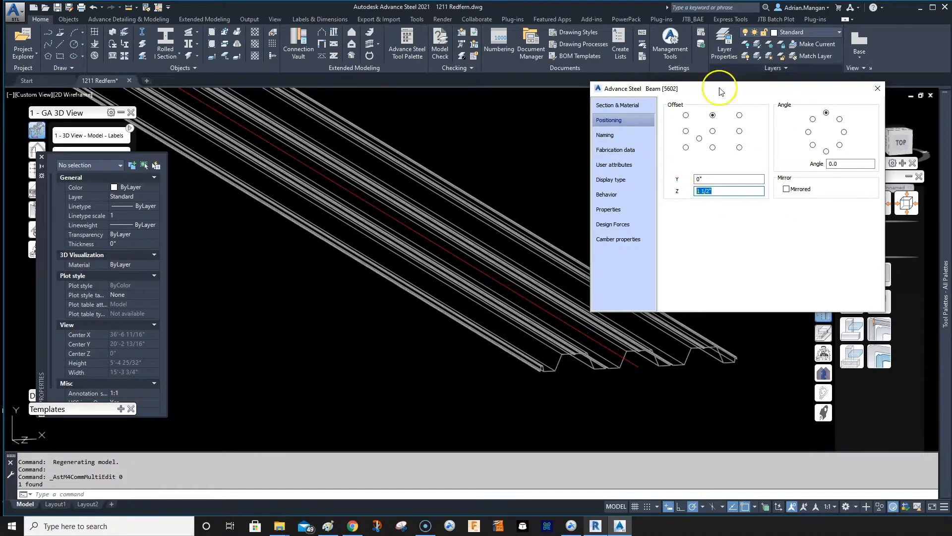
click(873, 89)
Insert a clip cross section near the middle of the isolated deck panel
scroll(724, 220, down, 4)
middle_drag(724, 220, 556, 261)
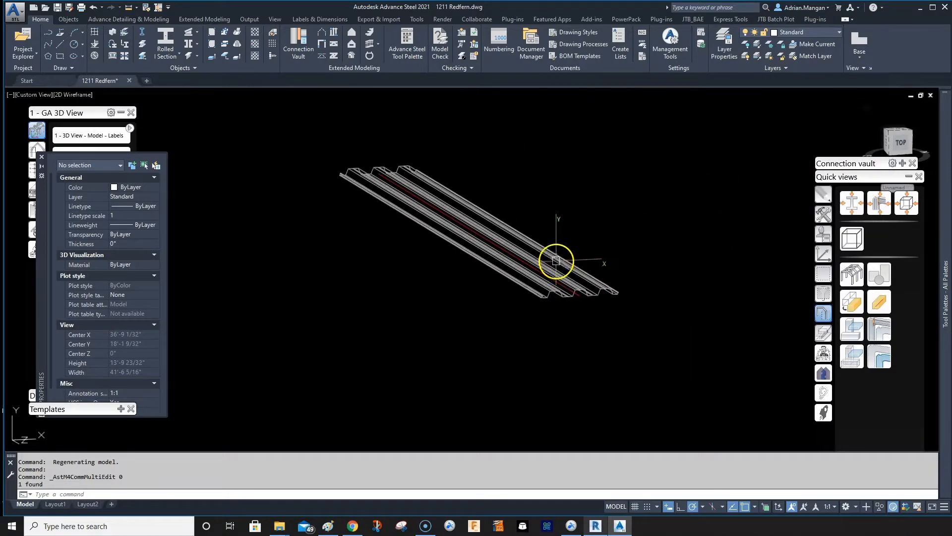
scroll(546, 274, up, 4)
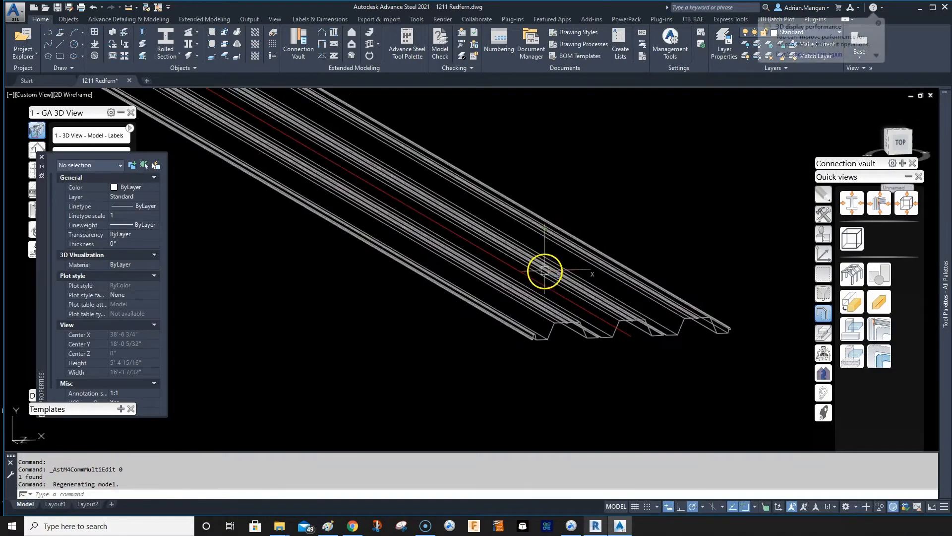
middle_drag(580, 271, 521, 303)
scroll(594, 335, down, 4)
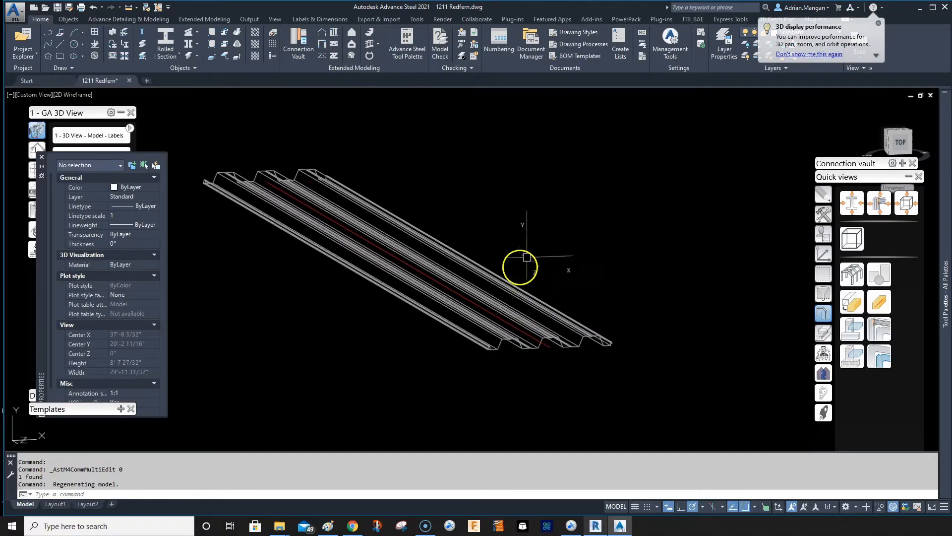
middle_drag(543, 261, 604, 261)
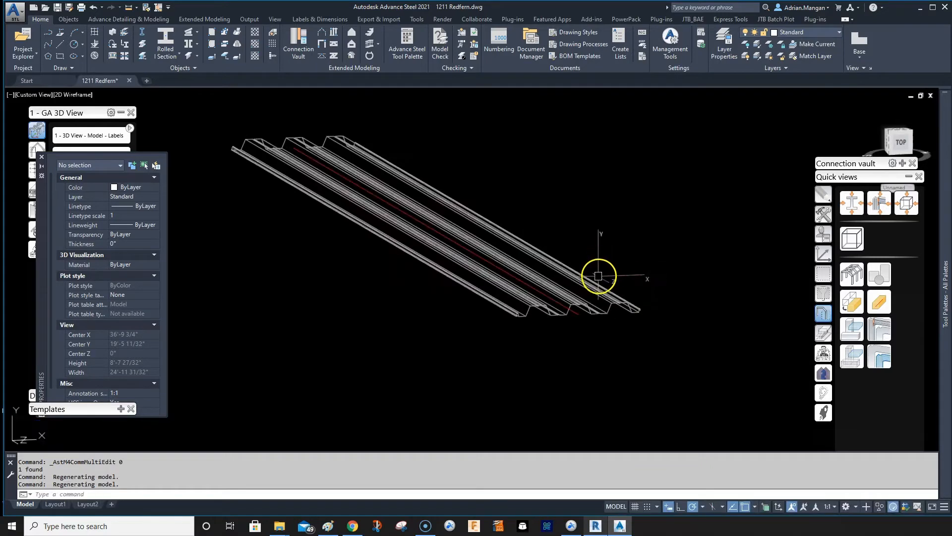
click(143, 34)
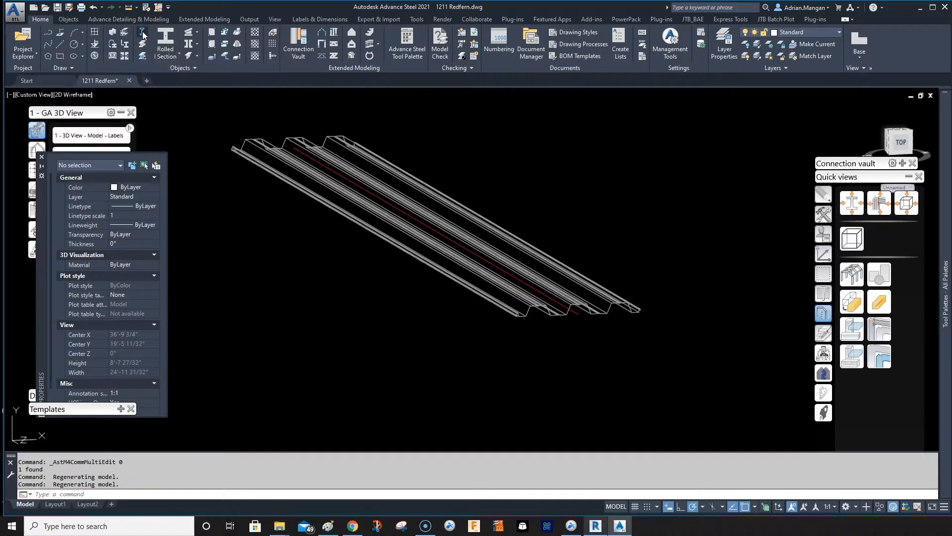
click(390, 218)
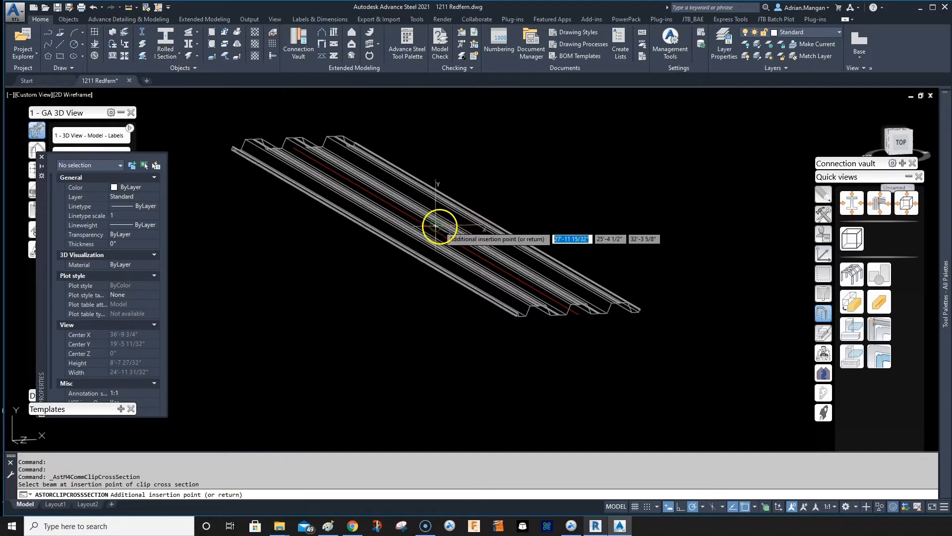
key(Return)
Explode the deck panel's clip cross section into plain geometry
scroll(461, 204, up, 4)
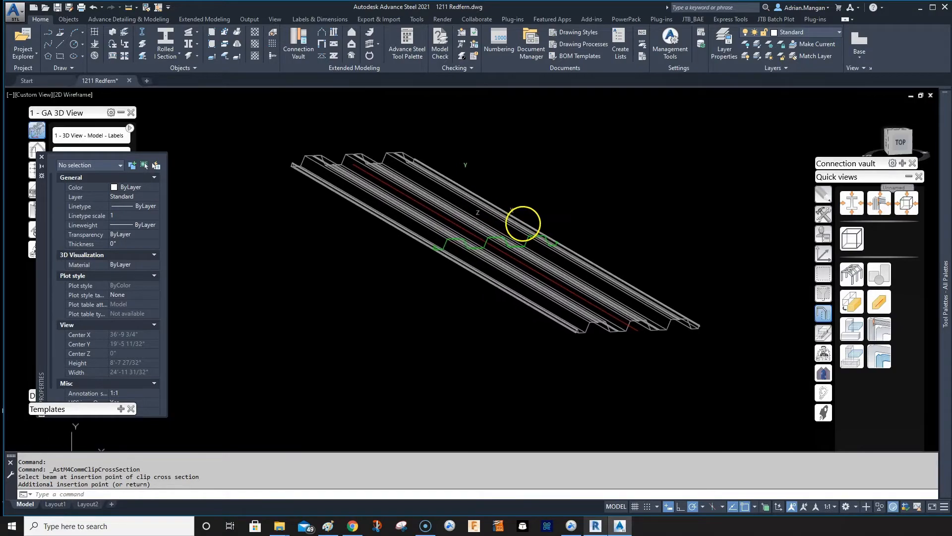
mouse_move(498, 233)
shift+middle_down()
mouse_move(510, 261)
mouse_move(496, 244)
mouse_move(501, 235)
shift+middle_up()
scroll(536, 232, down, 2)
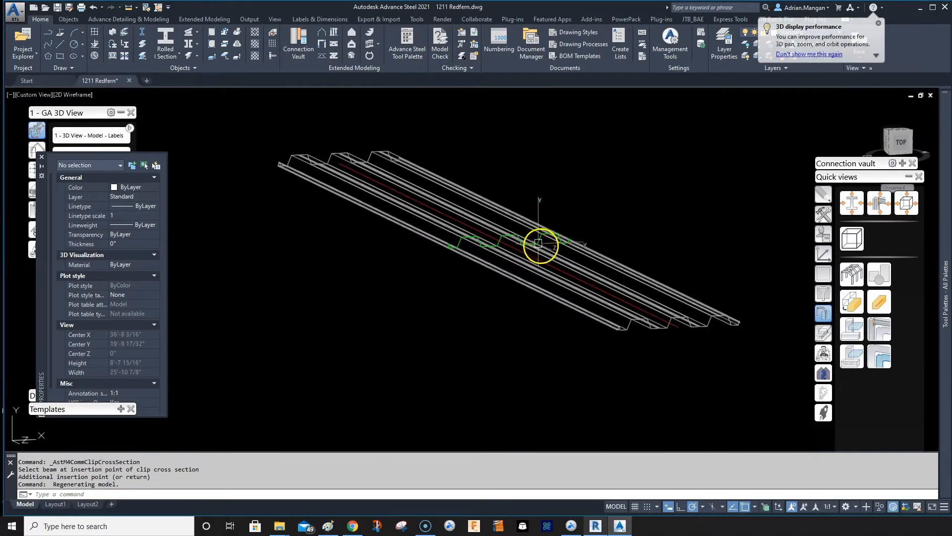
scroll(541, 241, up, 4)
click(539, 219)
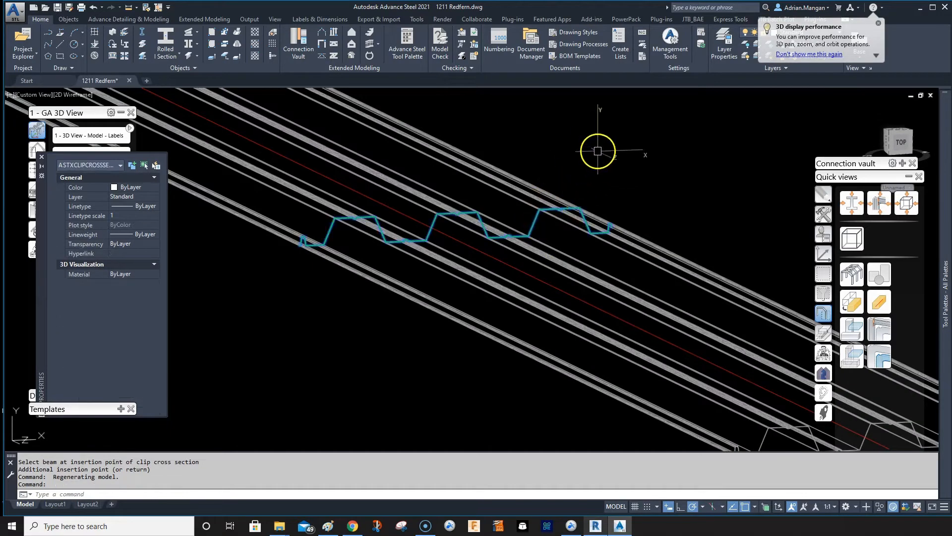
text(X)
key(Return)
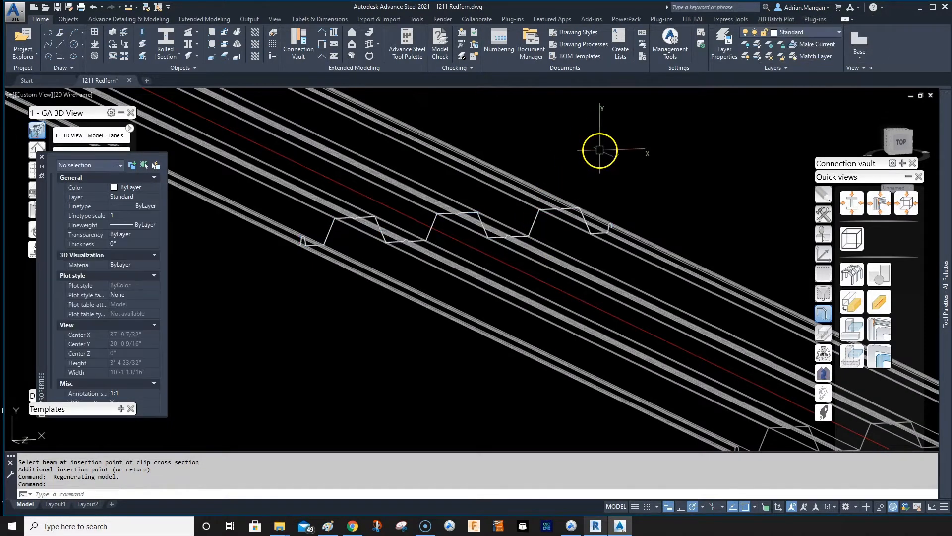
double_click(532, 214)
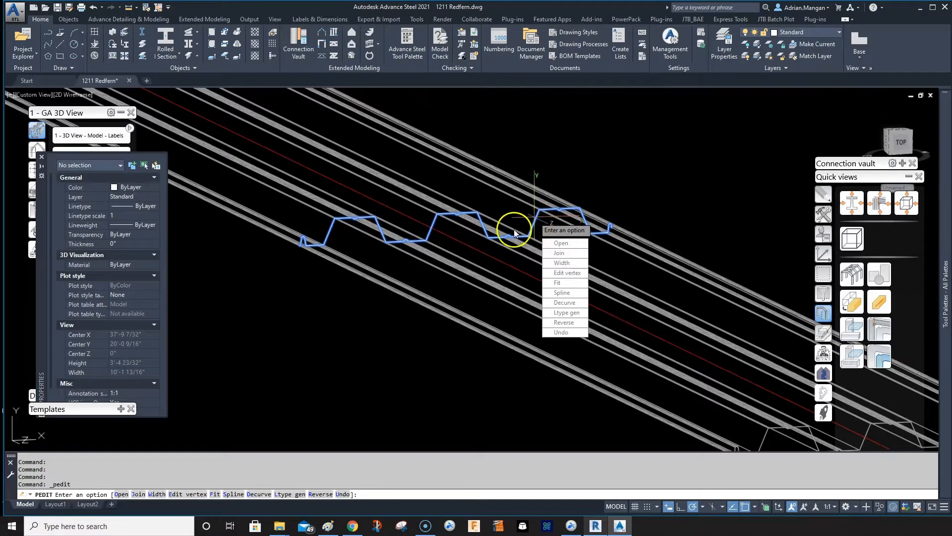
key(Escape)
key(Escape)
key(Escape)
click(537, 217)
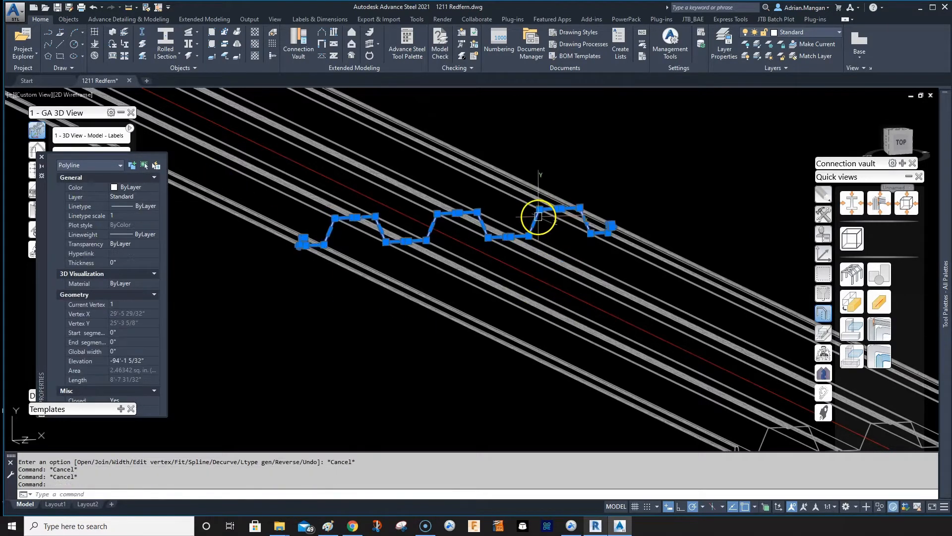
right_click(575, 144)
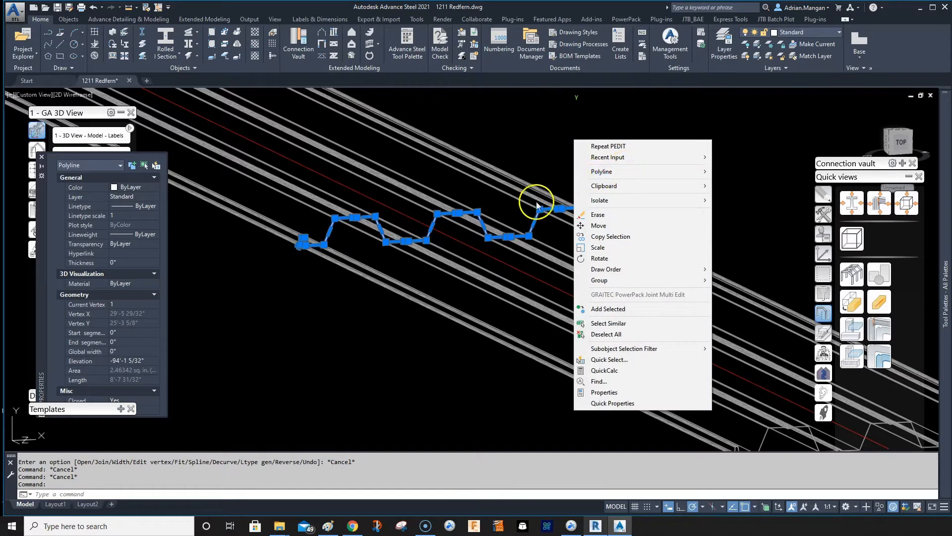
key(Escape)
key(Escape)
Move the UCS origin to the midpoint between the two lower corners of the deck profile's middle rib
scroll(585, 270, up, 5)
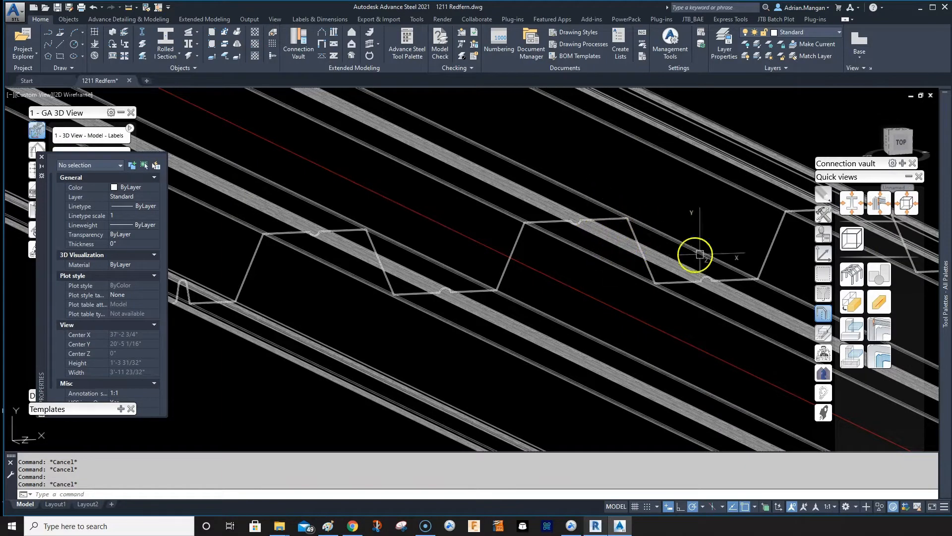
click(823, 256)
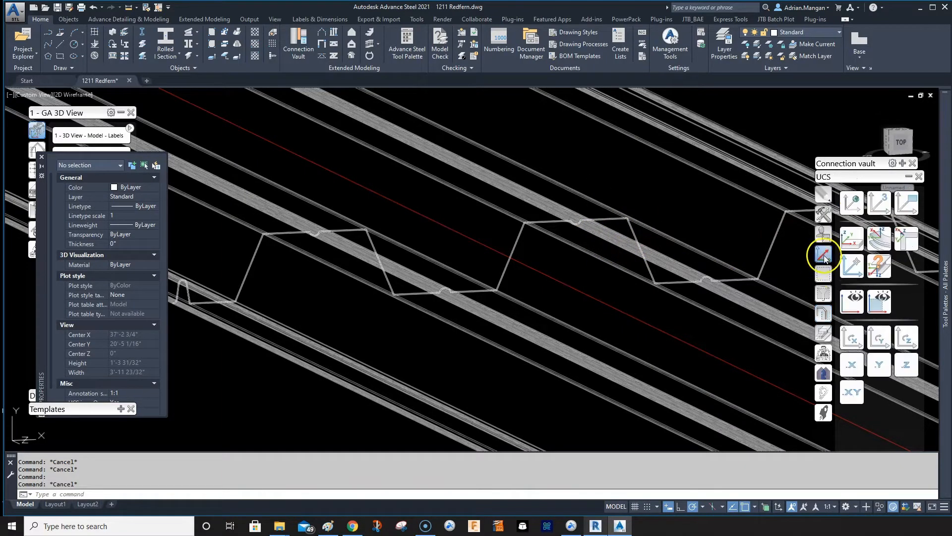
click(856, 273)
scroll(621, 260, up, 2)
shift+right_click(639, 266)
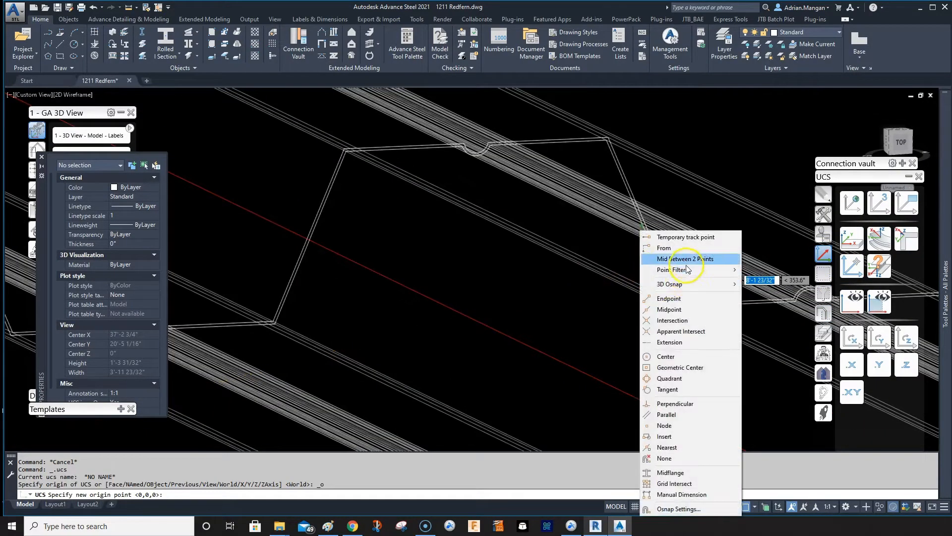
click(686, 259)
scroll(680, 305, up, 3)
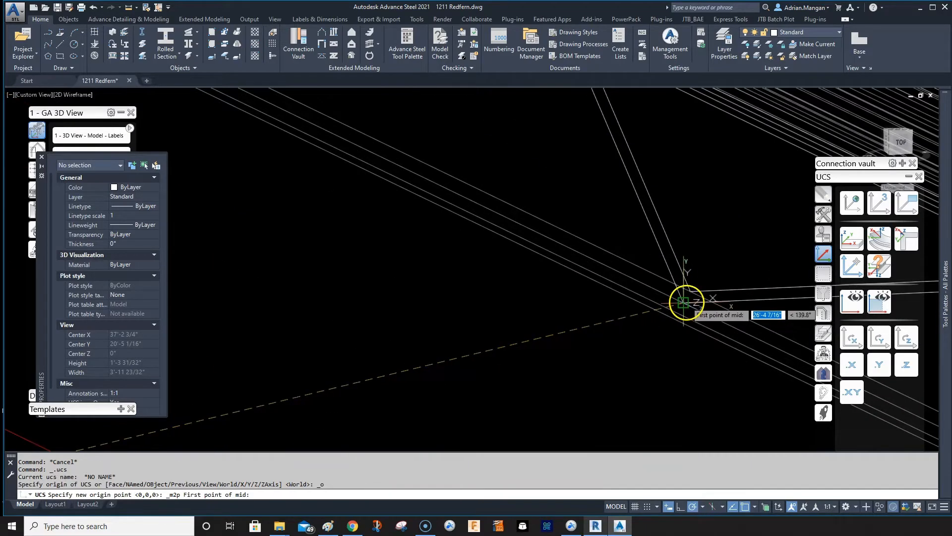
click(684, 303)
scroll(709, 268, down, 5)
scroll(479, 263, up, 4)
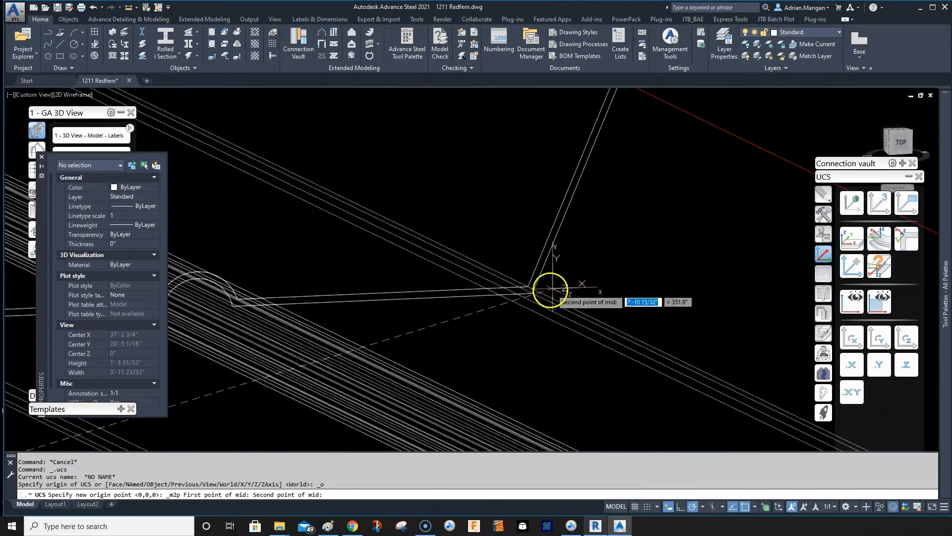
click(536, 294)
scroll(585, 252, down, 5)
middle_drag(574, 266, 455, 308)
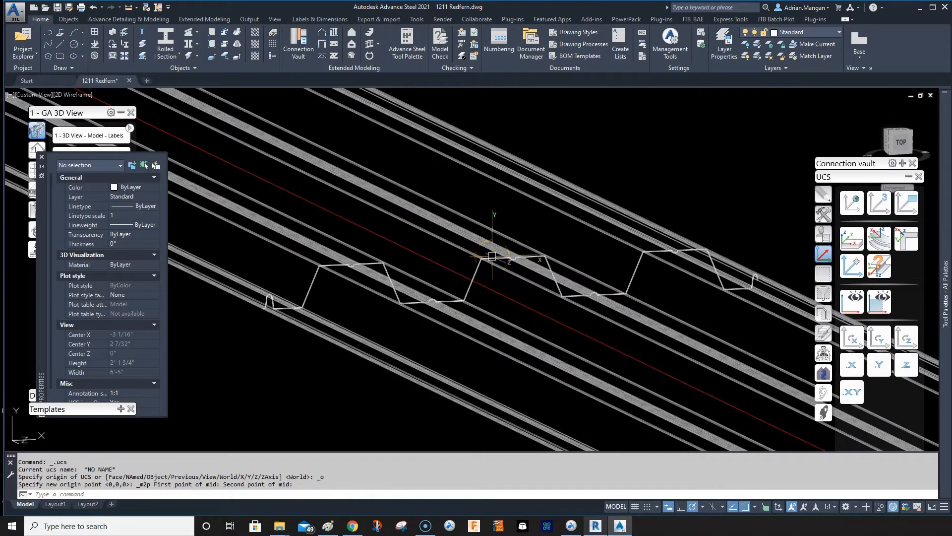
Copy the deck profile polyline to the clipboard with the UCS origin as its base point
click(491, 256)
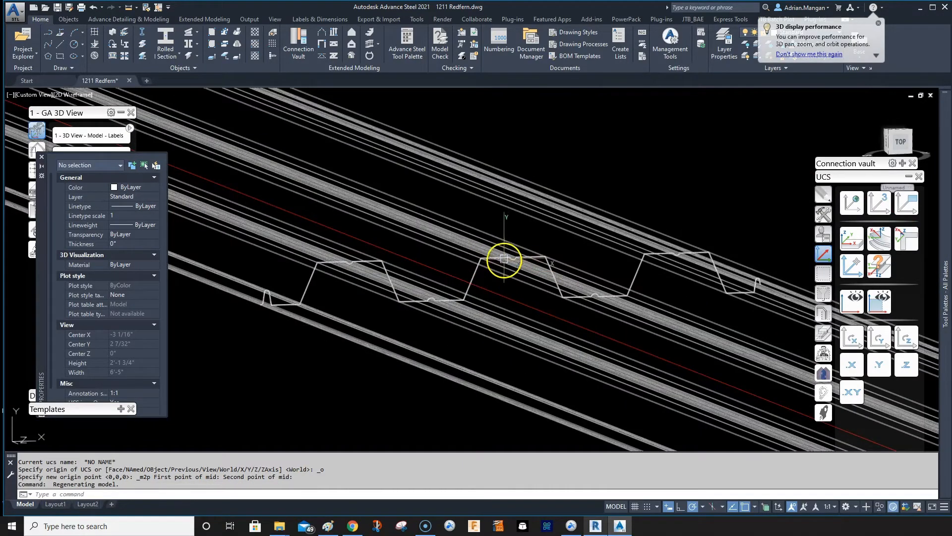
click(504, 259)
right_click(502, 211)
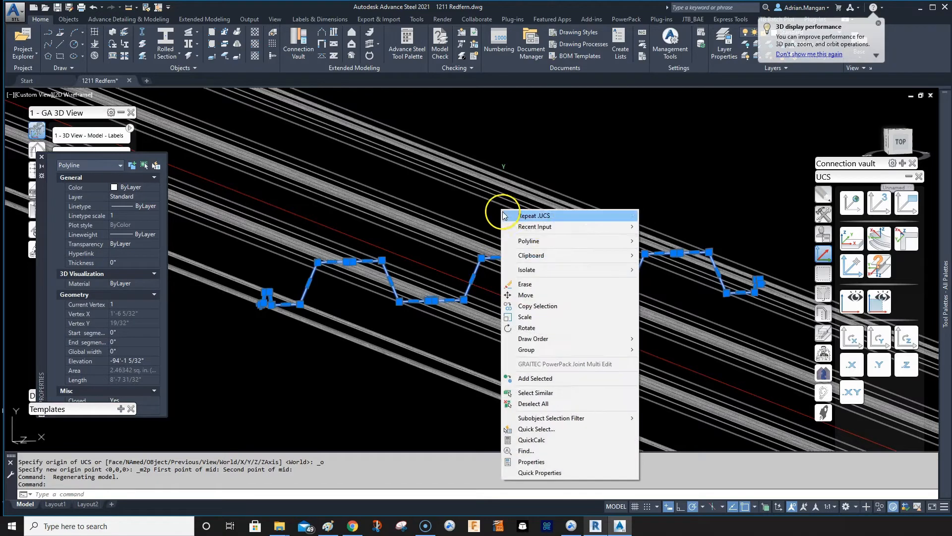
click(559, 255)
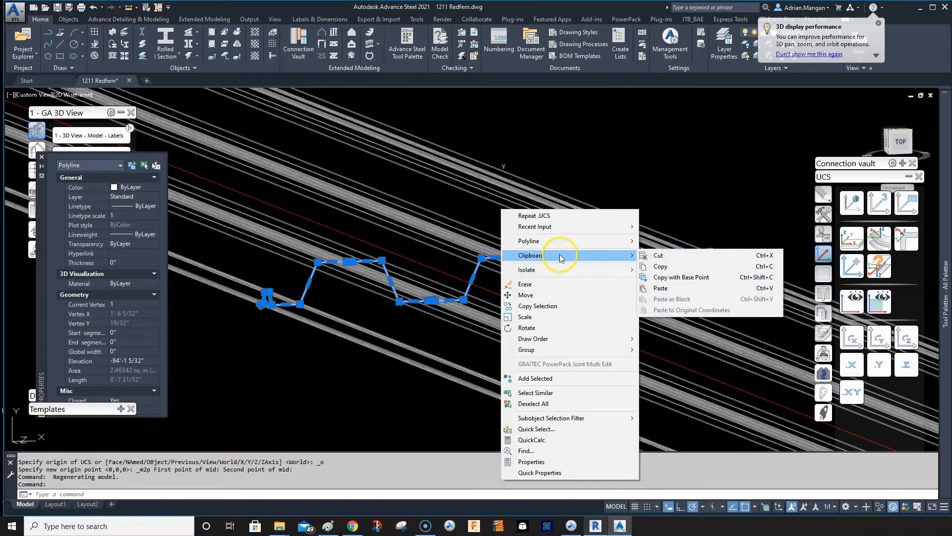
click(662, 277)
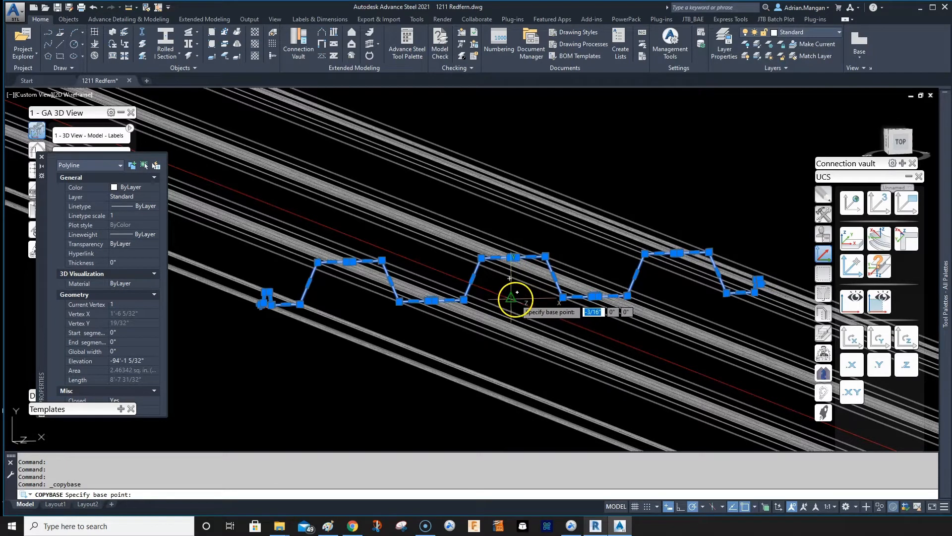
click(545, 257)
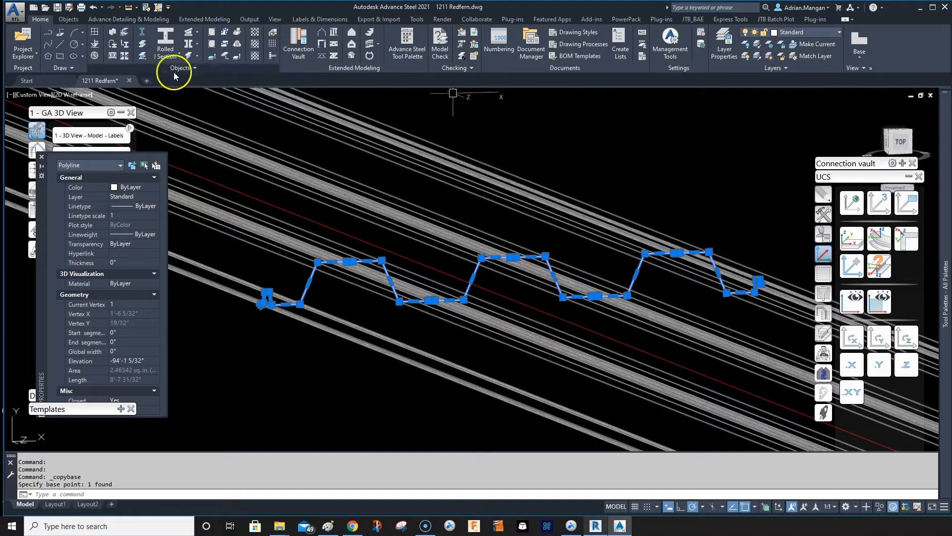
Create a new drawing and erase its template compass and legend graphics
click(147, 81)
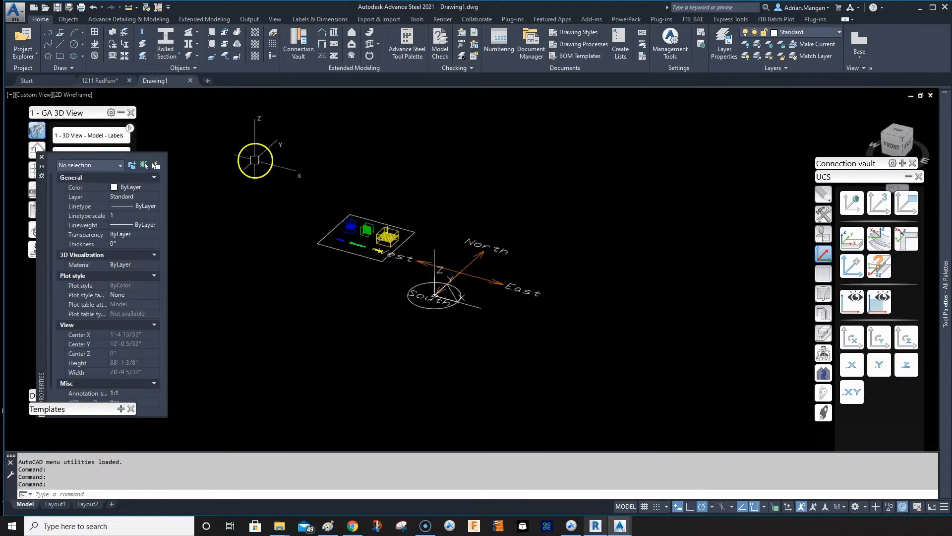
click(253, 164)
click(598, 333)
scroll(495, 297, up, 5)
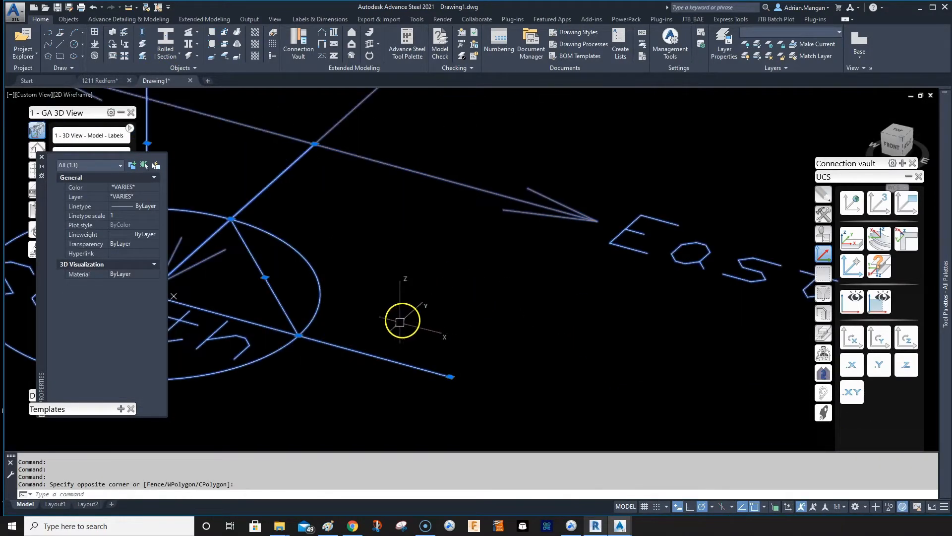
key(Delete)
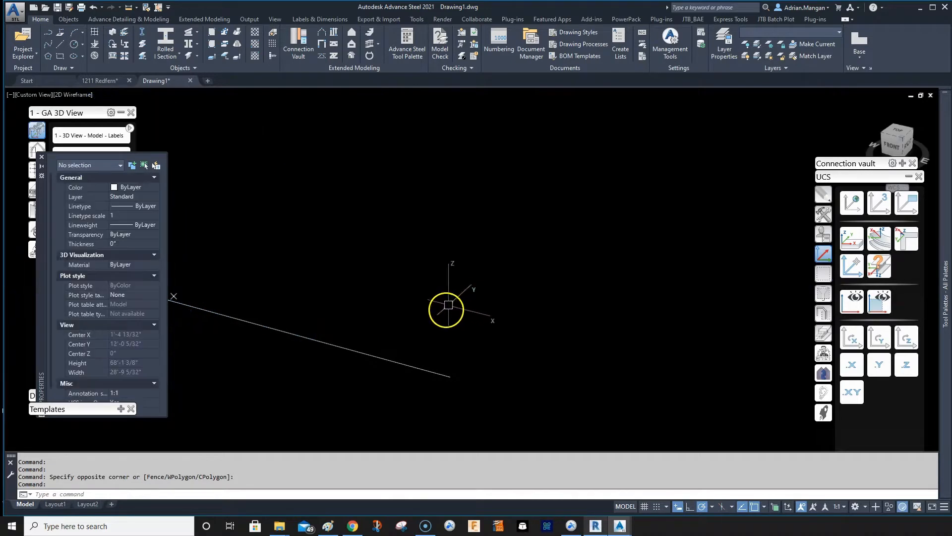
scroll(472, 319, down, 6)
scroll(414, 299, up, 6)
middle_drag(476, 304, 374, 209)
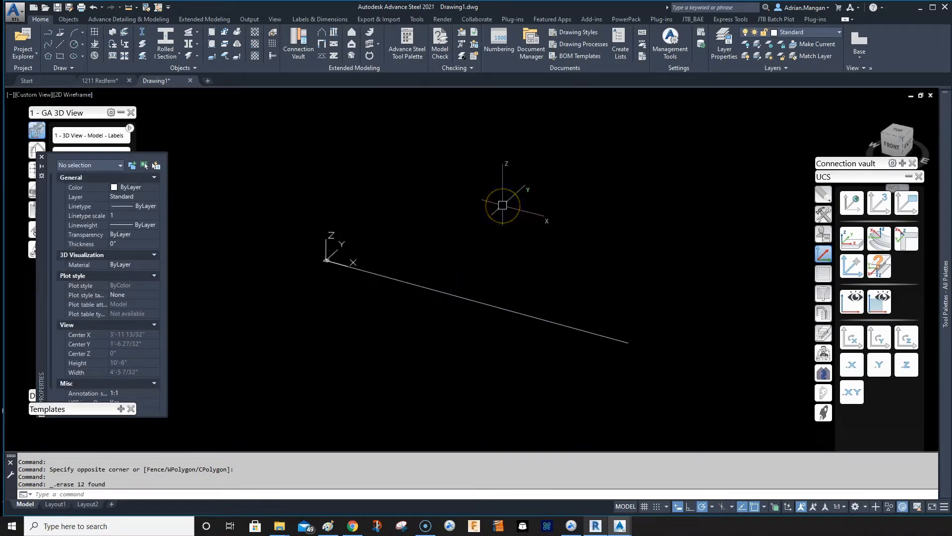
Paste the deck profile at the drawing origin and erase the leftover template line along the X axis
key(ctrl+v)
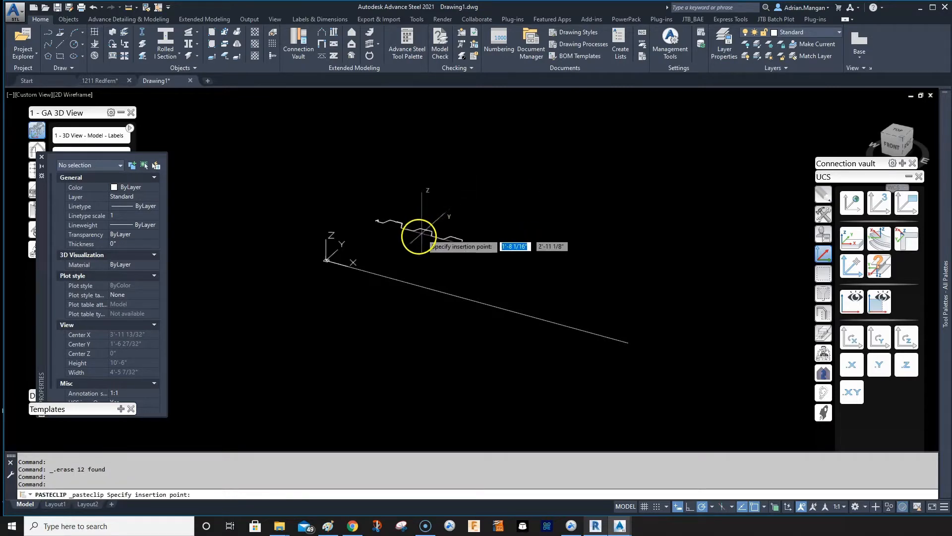
click(330, 257)
middle_drag(331, 255, 399, 265)
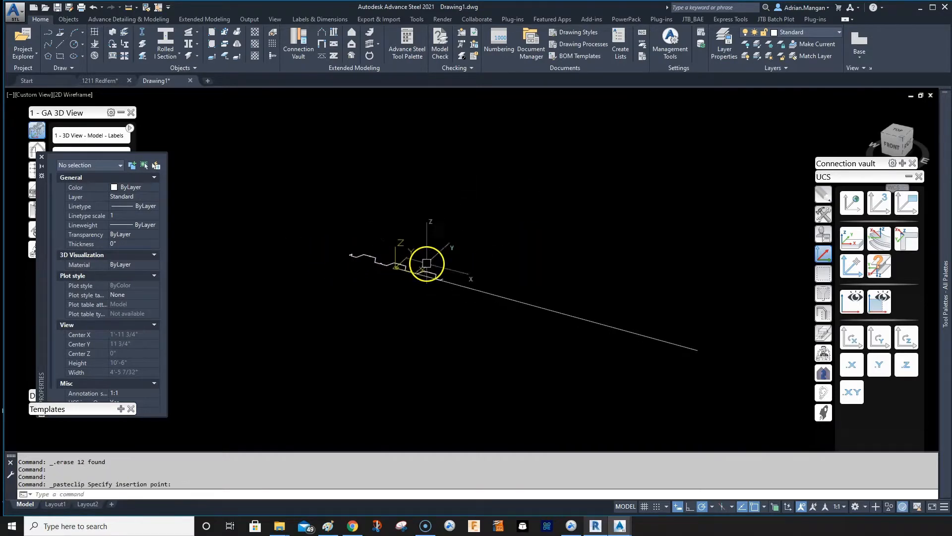
click(477, 286)
key(Delete)
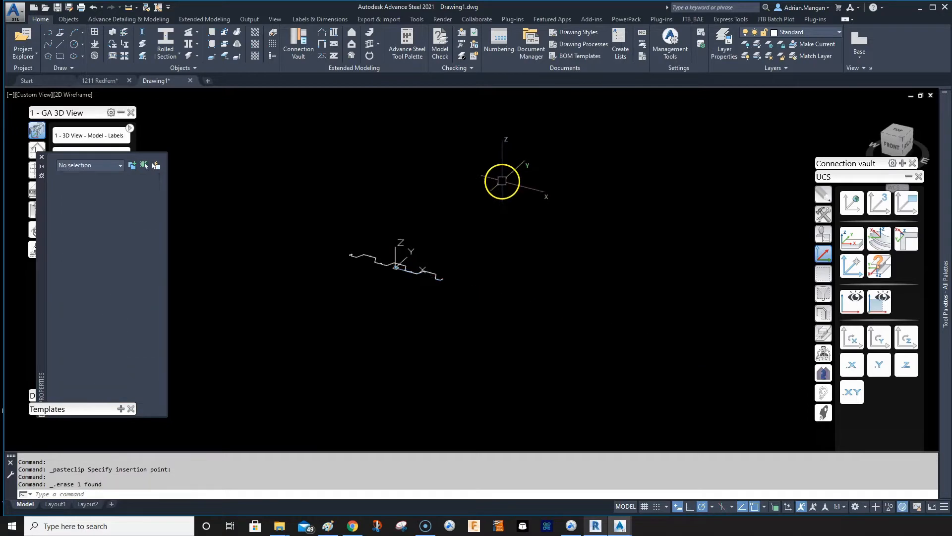
scroll(428, 266, up, 6)
middle_drag(245, 250, 491, 273)
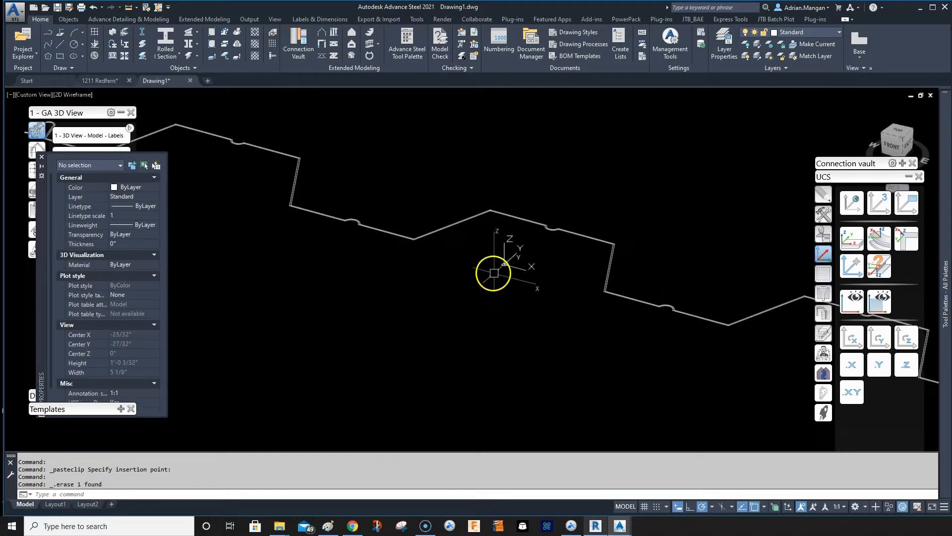
scroll(506, 287, down, 5)
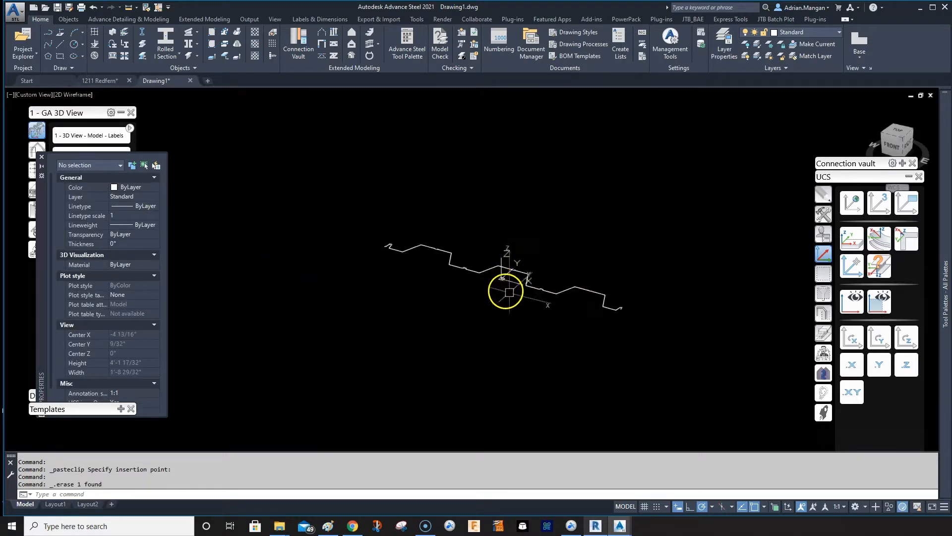
Show the whole profile in the top view and save the drawing as 3in Comp Deck in the DWGs folder
click(899, 133)
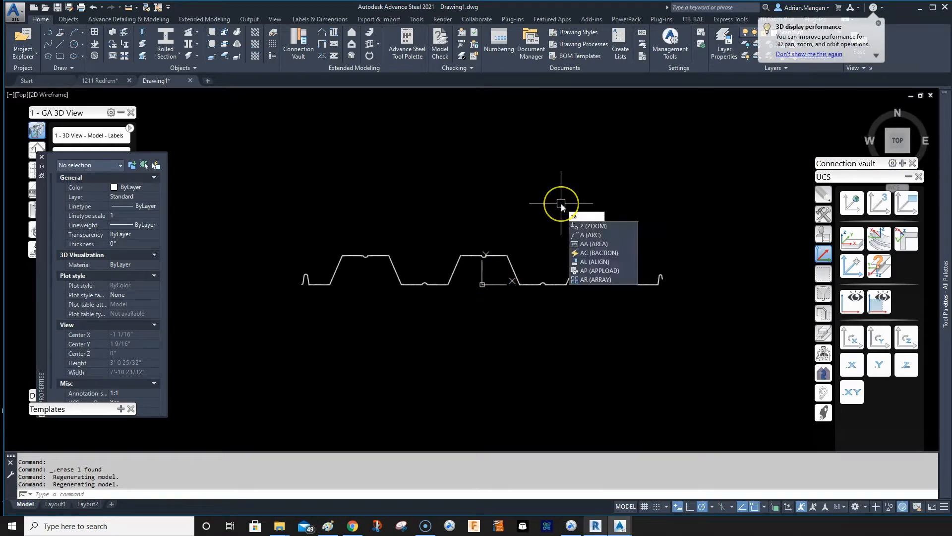
key(Return)
text(a)
key(Return)
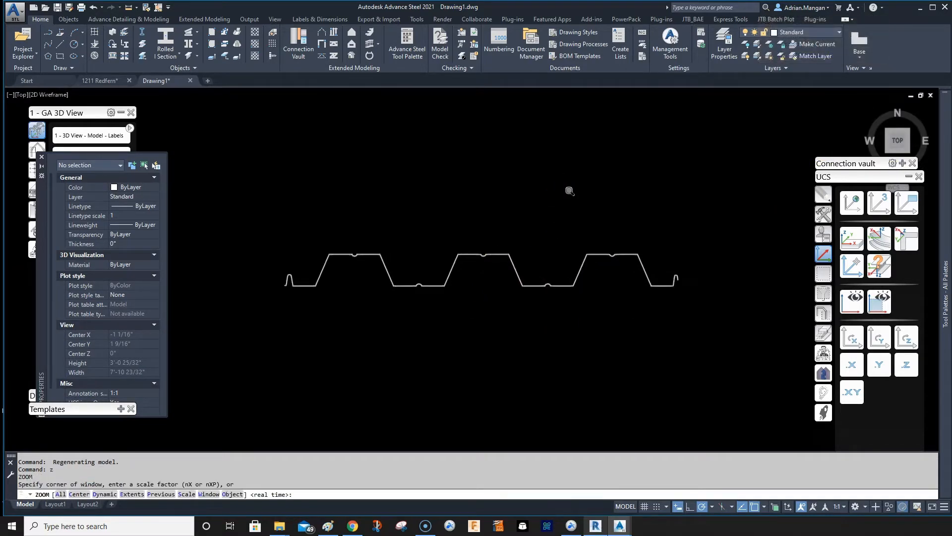
scroll(559, 206, down, 4)
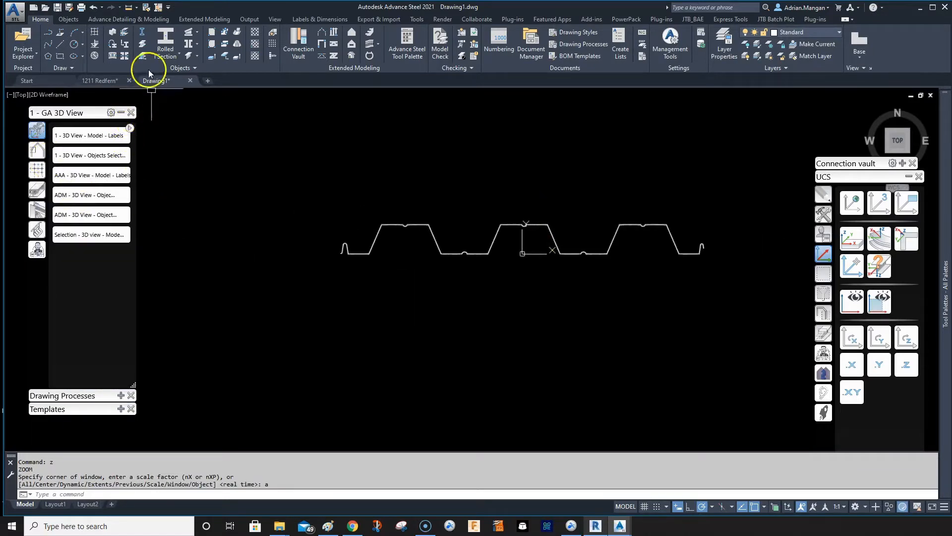
click(70, 8)
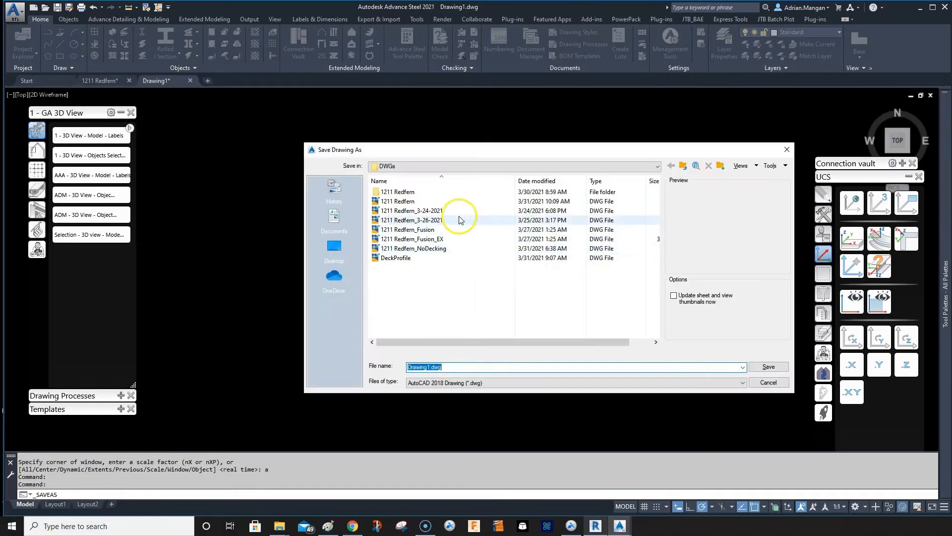
click(412, 258)
double_click(435, 369)
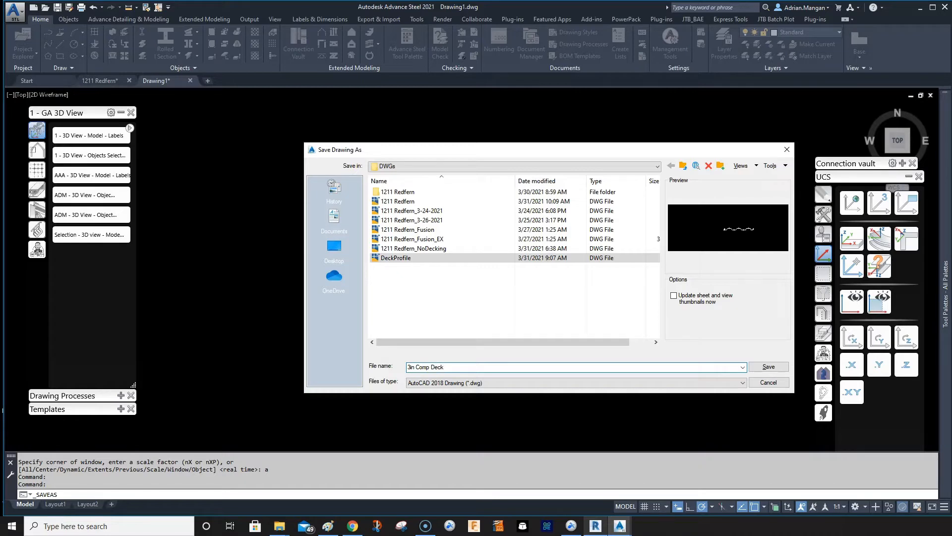
click(769, 367)
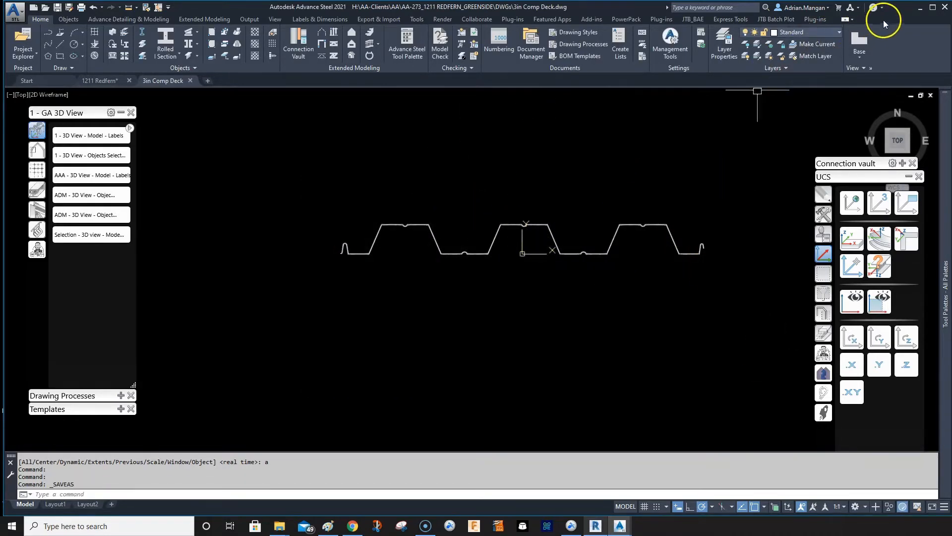
Minimize the drawing program and switch to the Project4 3D view in Revit
click(917, 9)
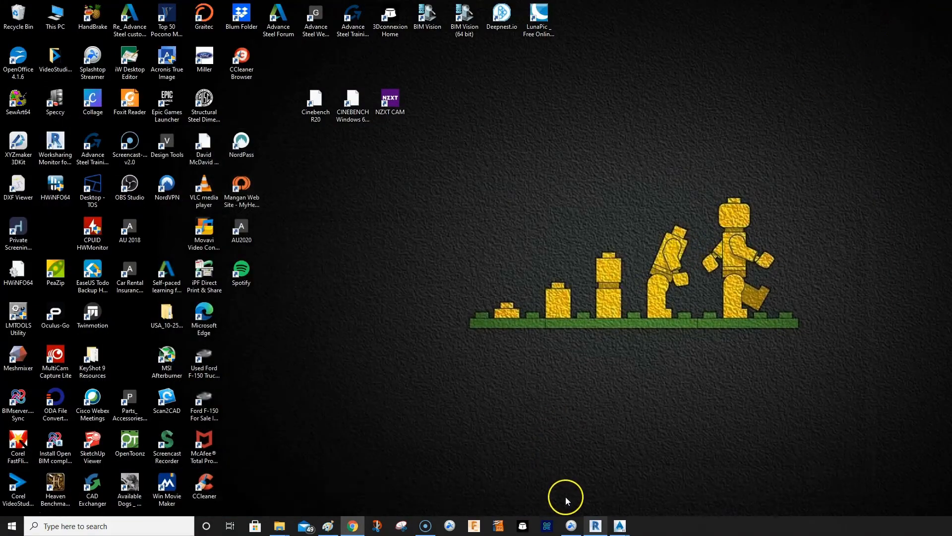
click(597, 527)
middle_drag(368, 194, 321, 217)
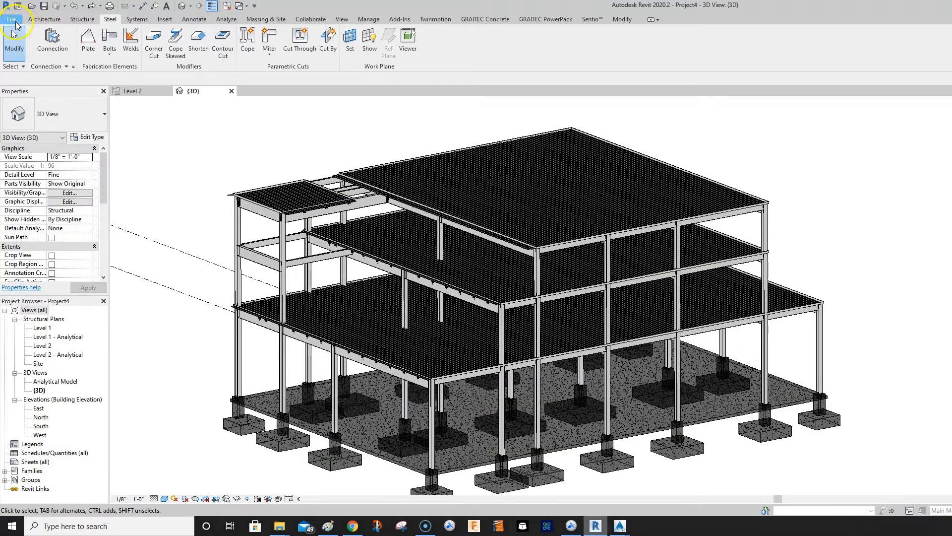
click(12, 19)
click(38, 57)
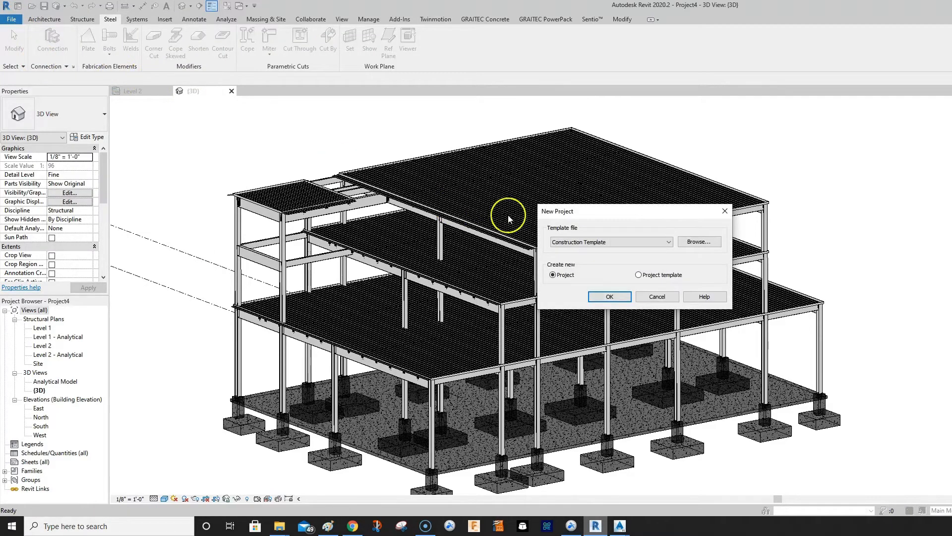
click(676, 296)
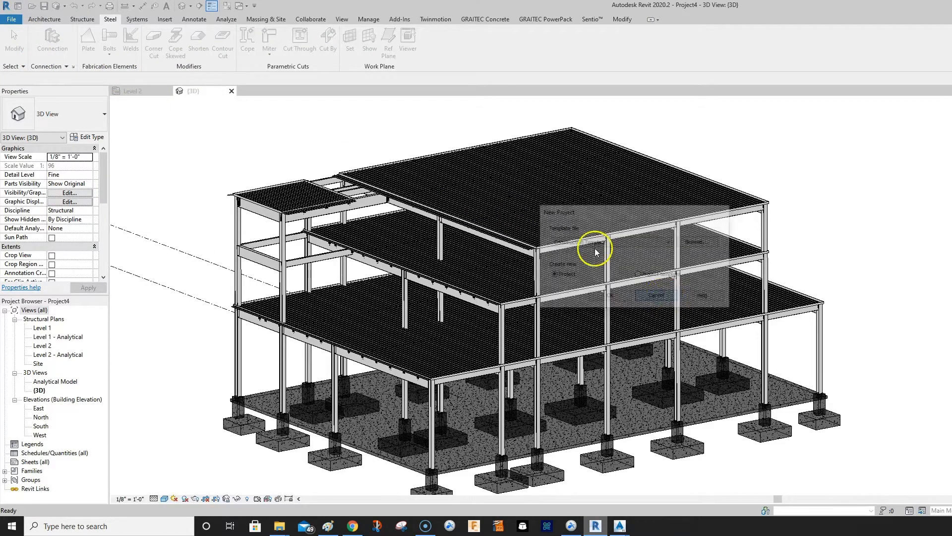
Create a new family from the Structural Framing - Beams and Braces template in the English_I folder
click(13, 20)
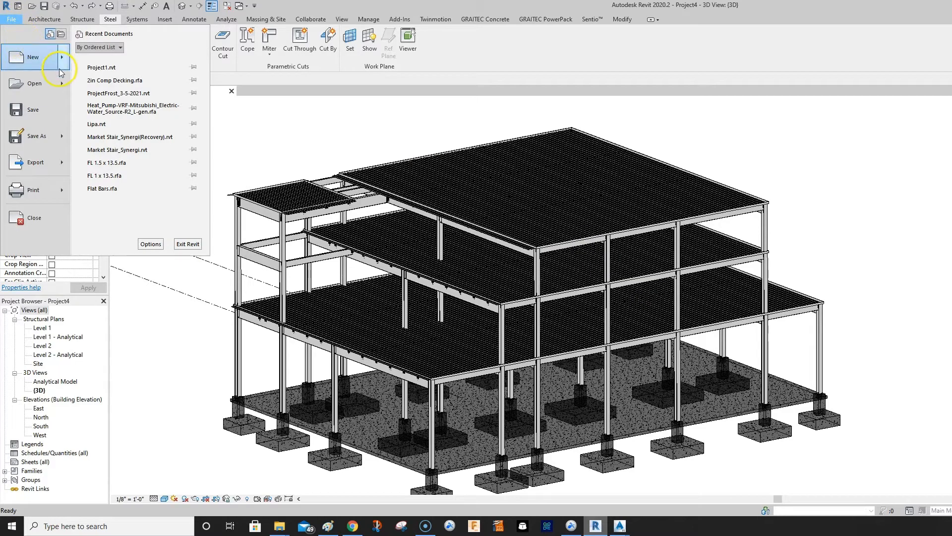
mouse_move(63, 65)
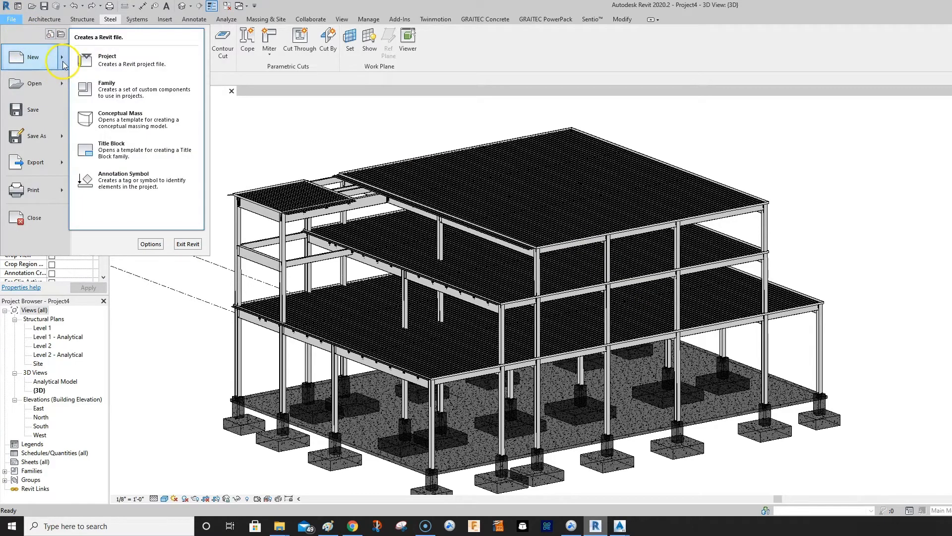
click(127, 93)
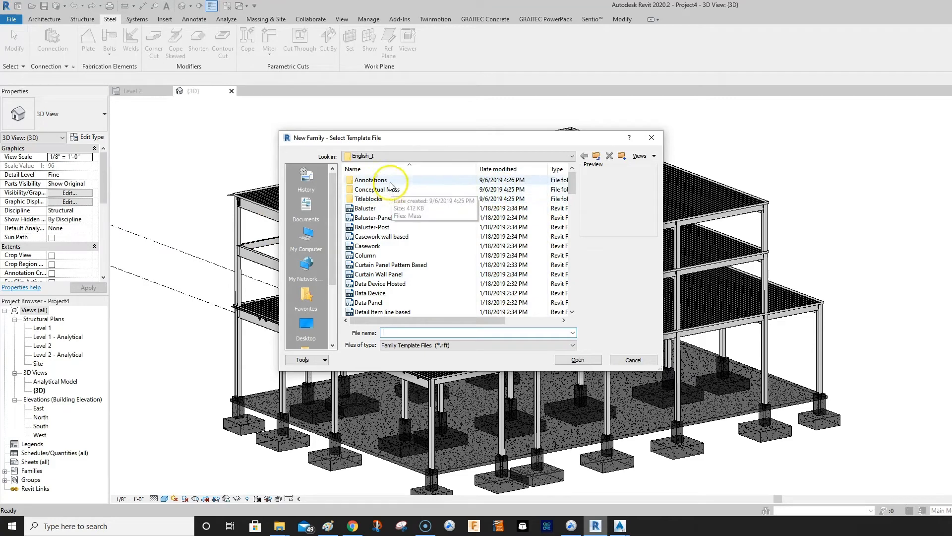
scroll(387, 199, down, 5)
scroll(389, 196, up, 5)
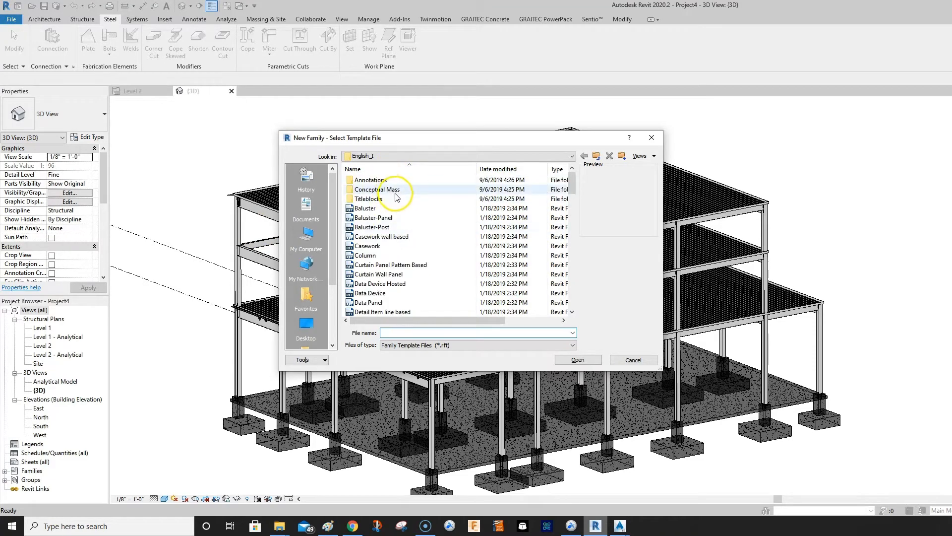
click(399, 156)
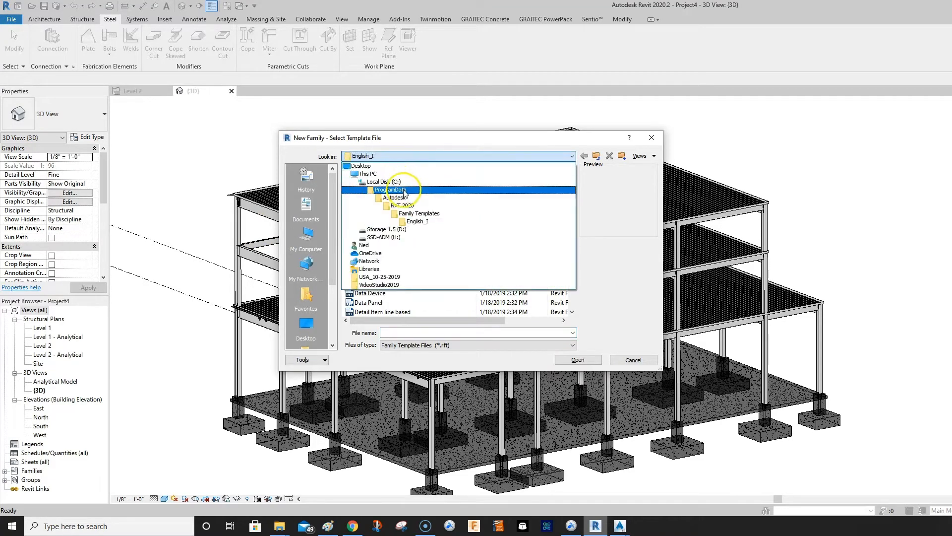
click(415, 222)
scroll(425, 233, down, 8)
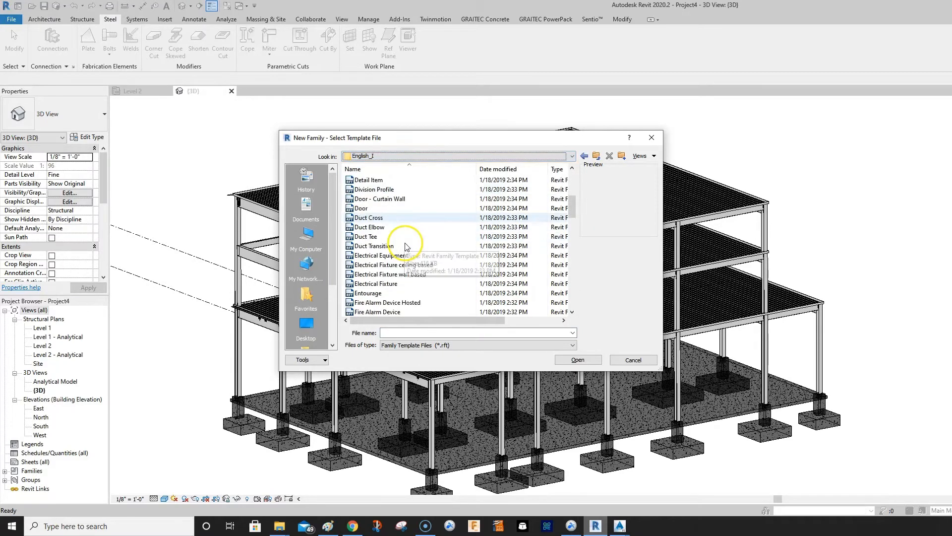
scroll(407, 246, down, 12)
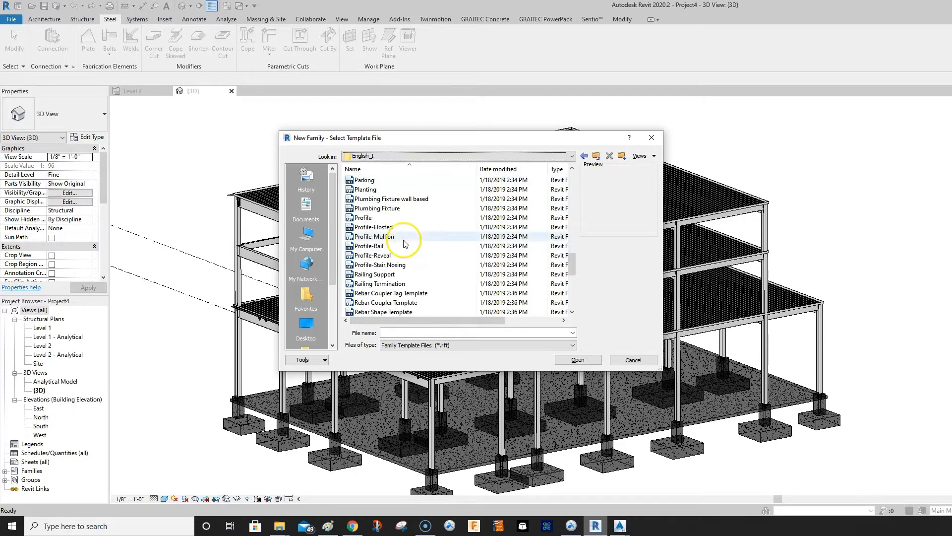
scroll(405, 243, down, 7)
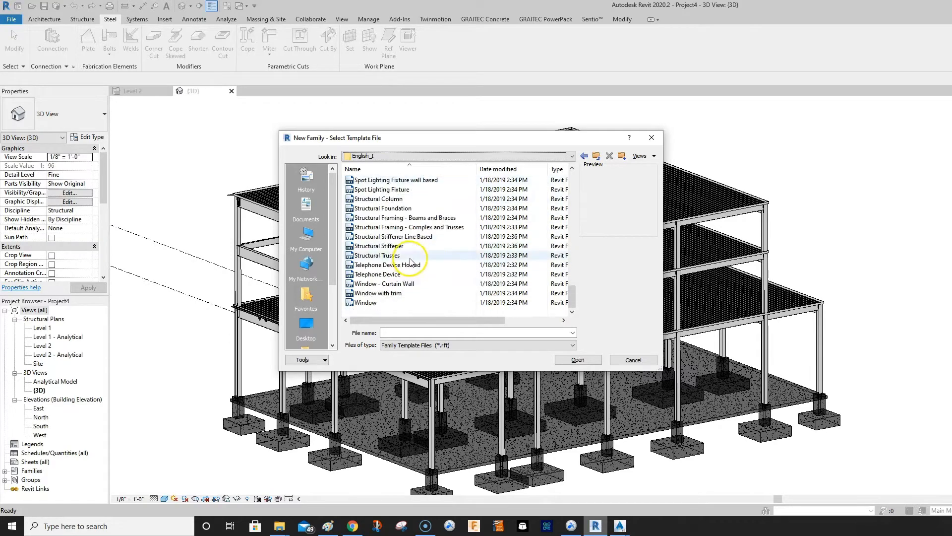
click(374, 220)
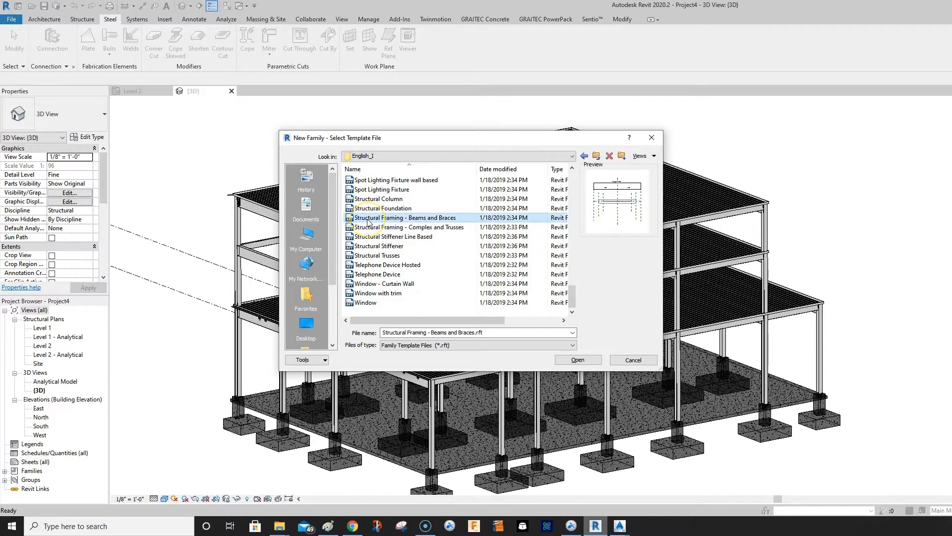
click(593, 359)
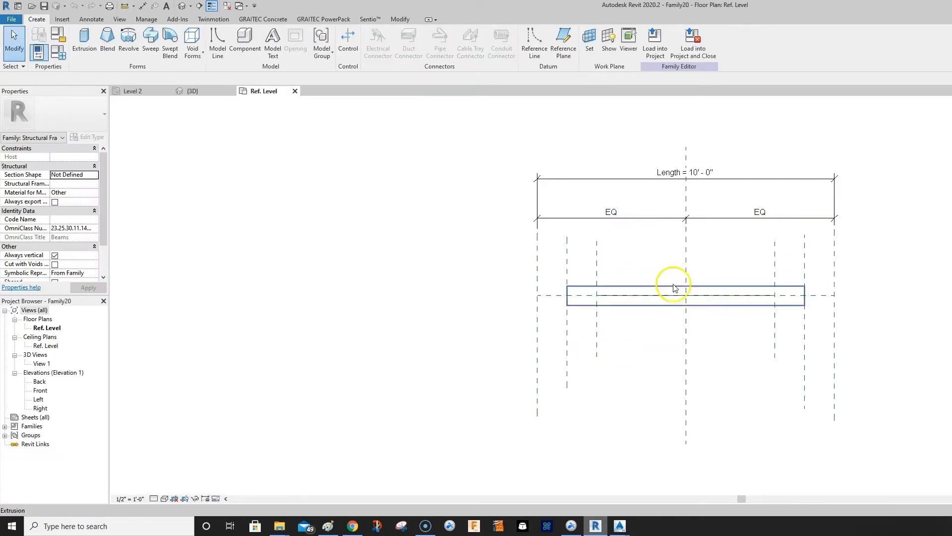
Examine the template's stick symbol line and its center, stick symbol, member and end reference planes in the Ref. Level plan
mouse_move(692, 208)
middle_down()
mouse_move(501, 182)
mouse_move(446, 202)
mouse_move(695, 234)
mouse_move(684, 218)
middle_up()
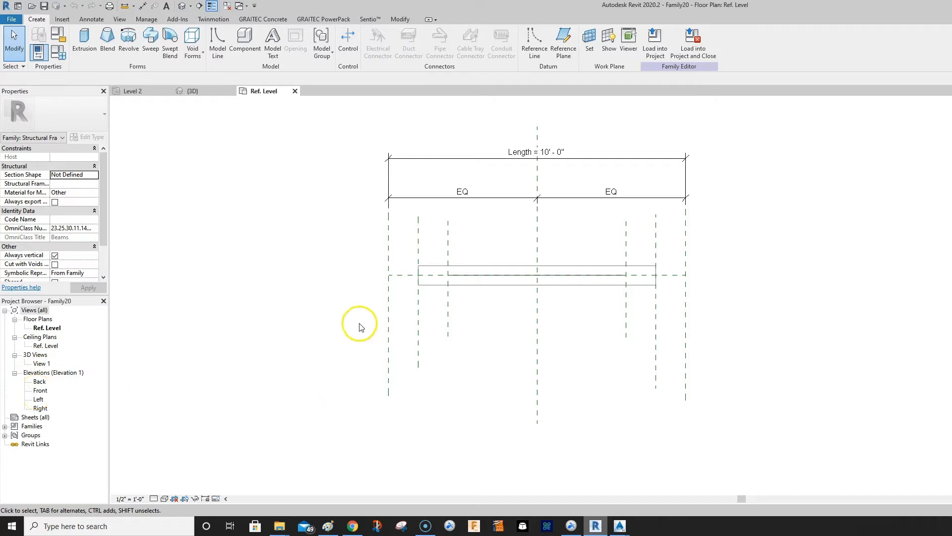
click(528, 278)
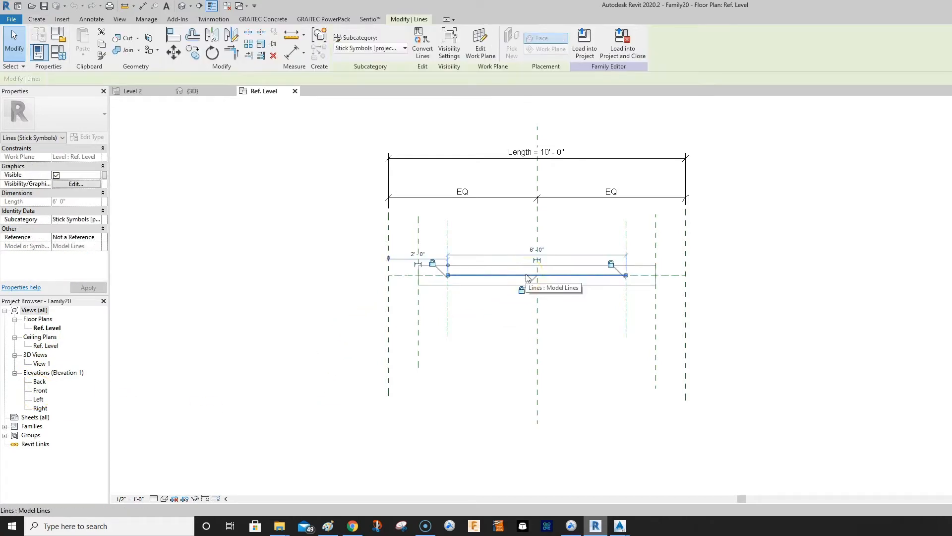
click(543, 208)
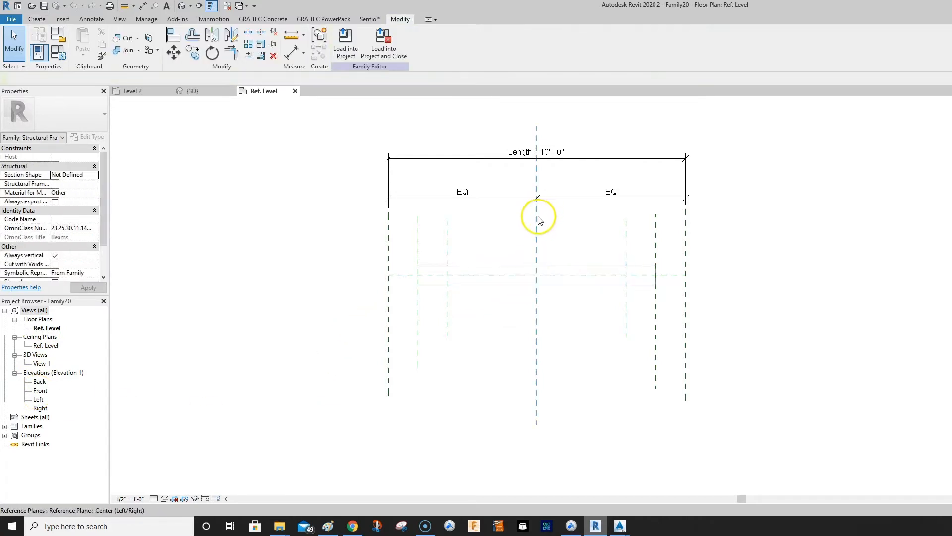
click(536, 219)
click(642, 230)
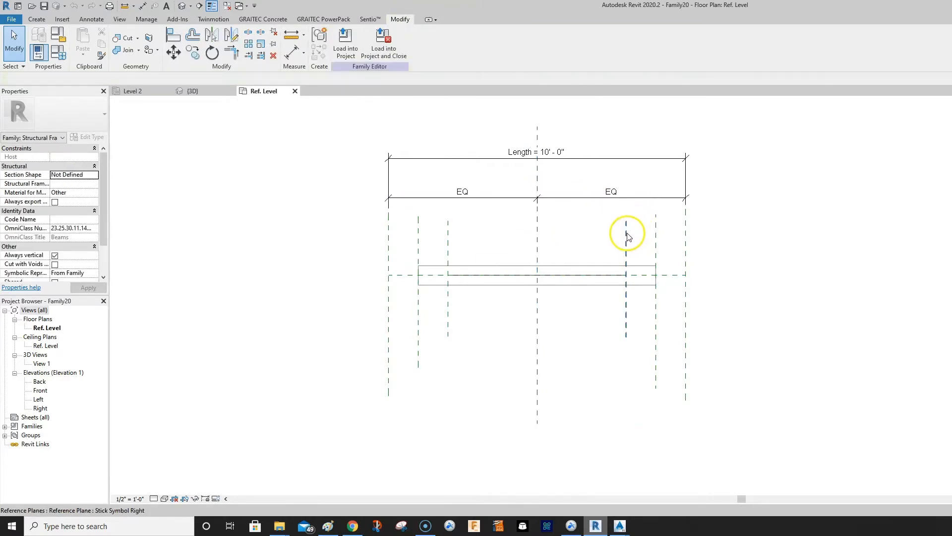
click(626, 235)
click(648, 223)
click(657, 231)
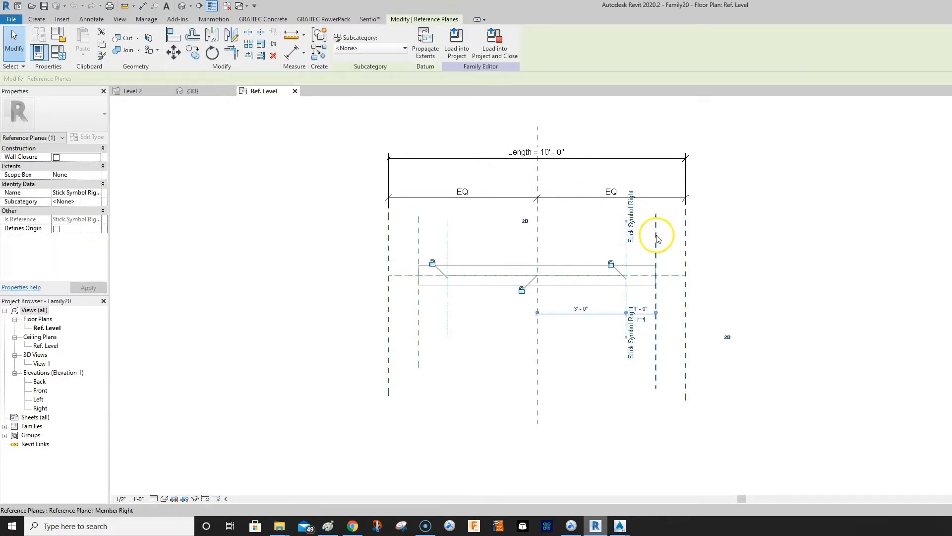
click(655, 241)
click(686, 253)
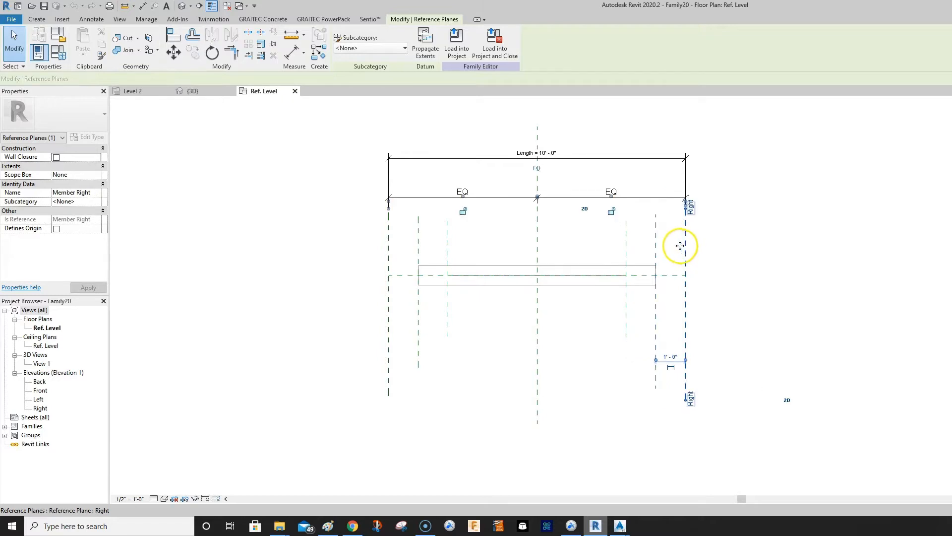
click(235, 365)
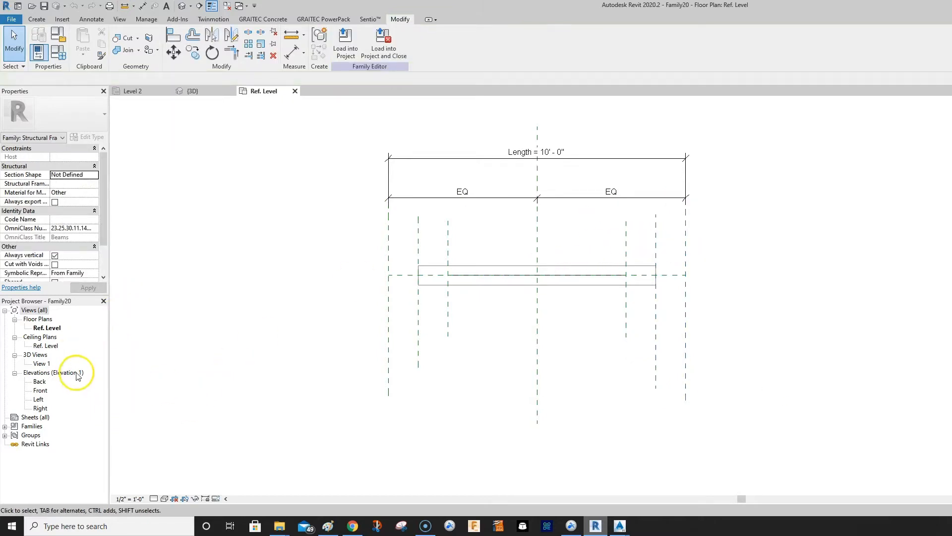
Open the Left elevation and delete the template's rectangular beam extrusion
double_click(39, 400)
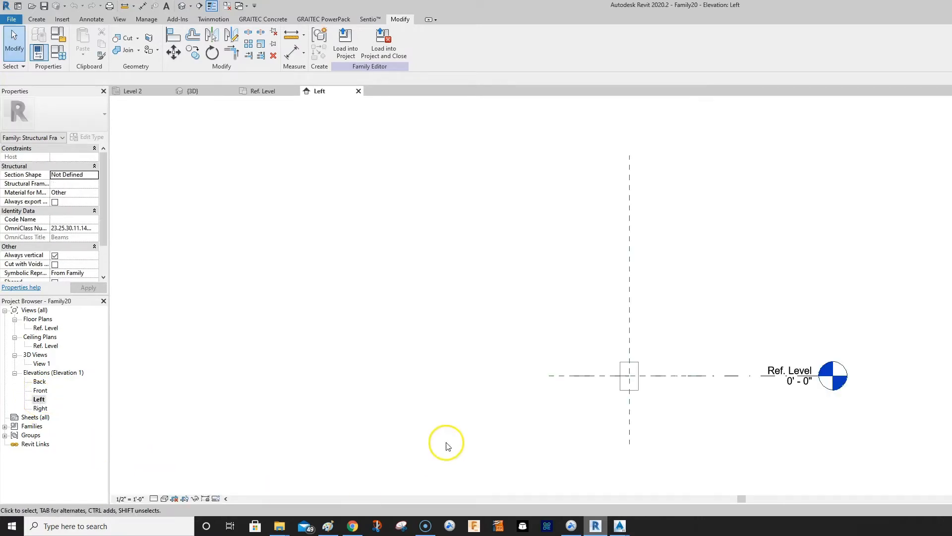
middle_drag(618, 445, 506, 355)
scroll(505, 304, up, 2)
scroll(546, 251, up, 5)
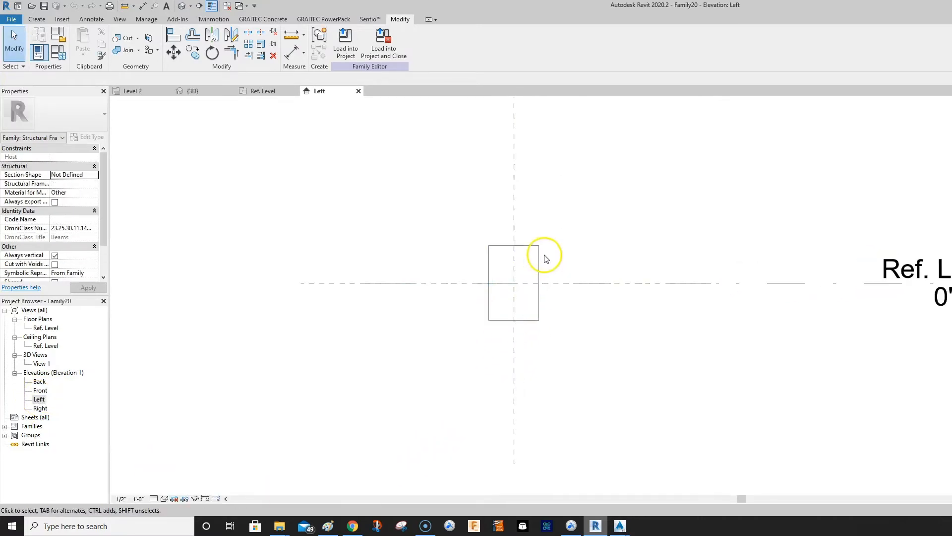
scroll(546, 251, down, 1)
middle_drag(550, 252, 544, 222)
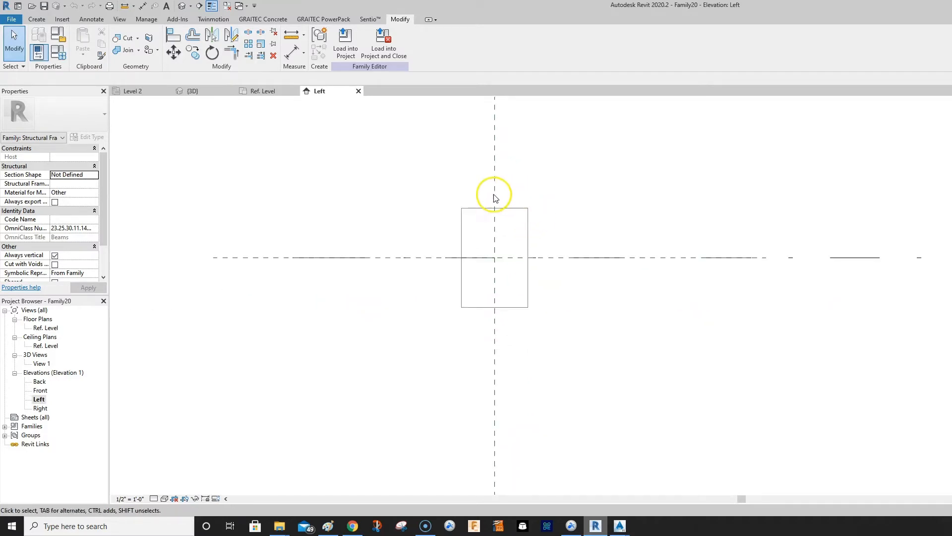
click(527, 225)
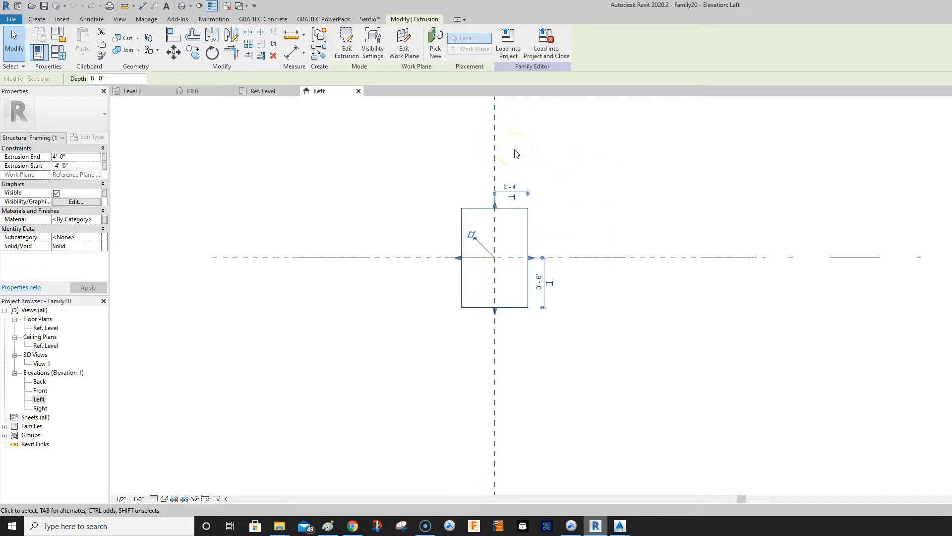
key(Delete)
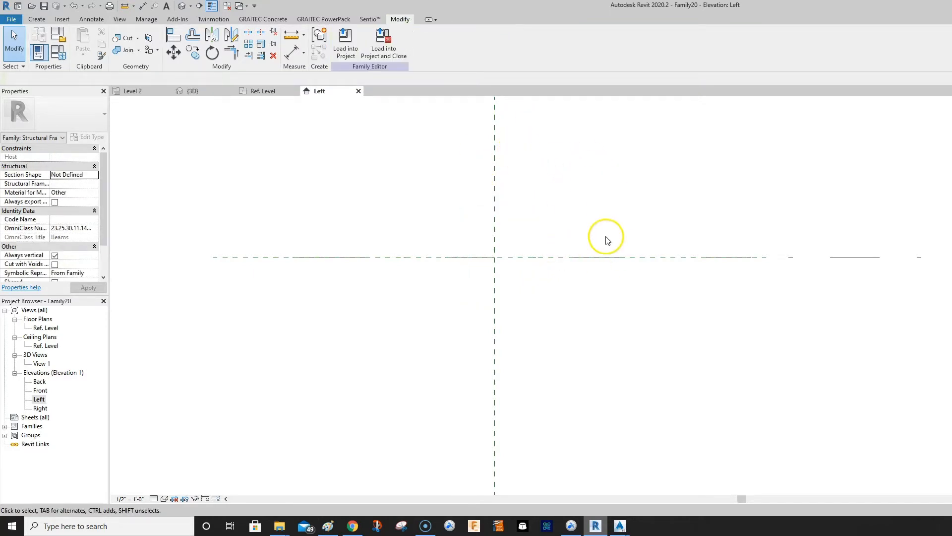
Import the 3in Comp Deck DWG into the Left elevation with Auto - Origin to Internal Origin positioning, oriented to the view
middle_drag(657, 251, 641, 276)
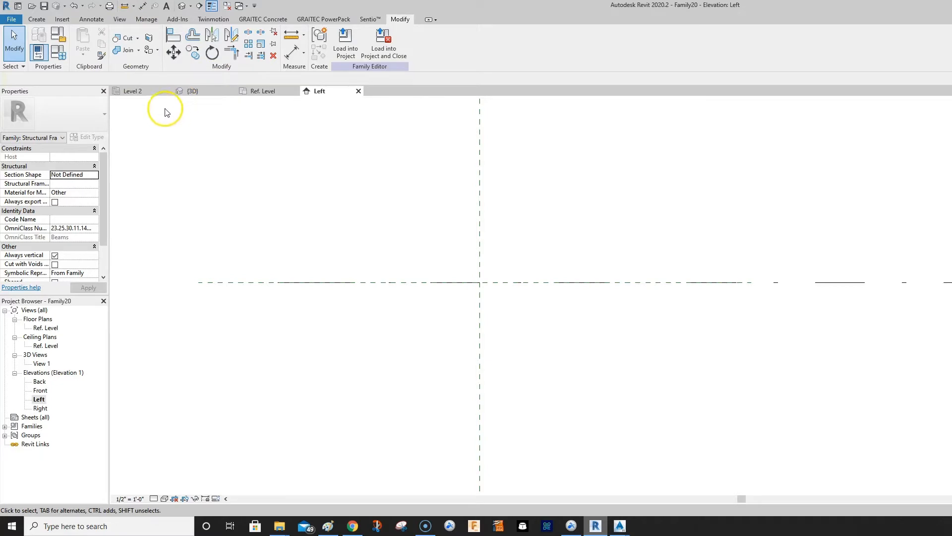
click(38, 20)
click(62, 20)
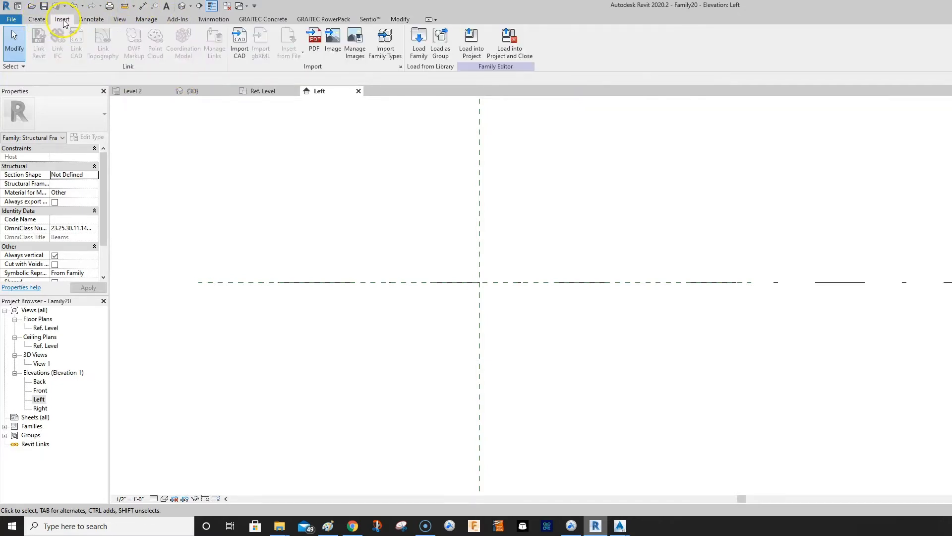
click(238, 50)
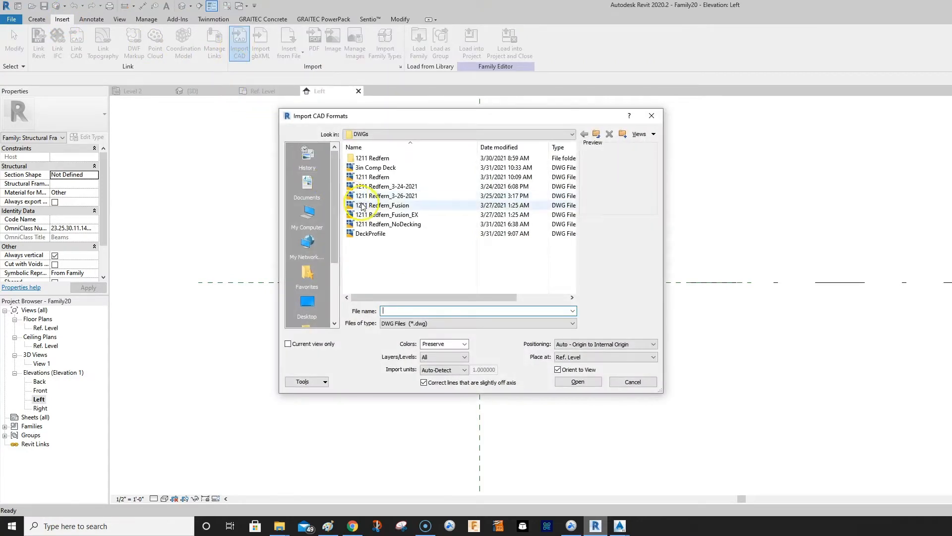
click(392, 169)
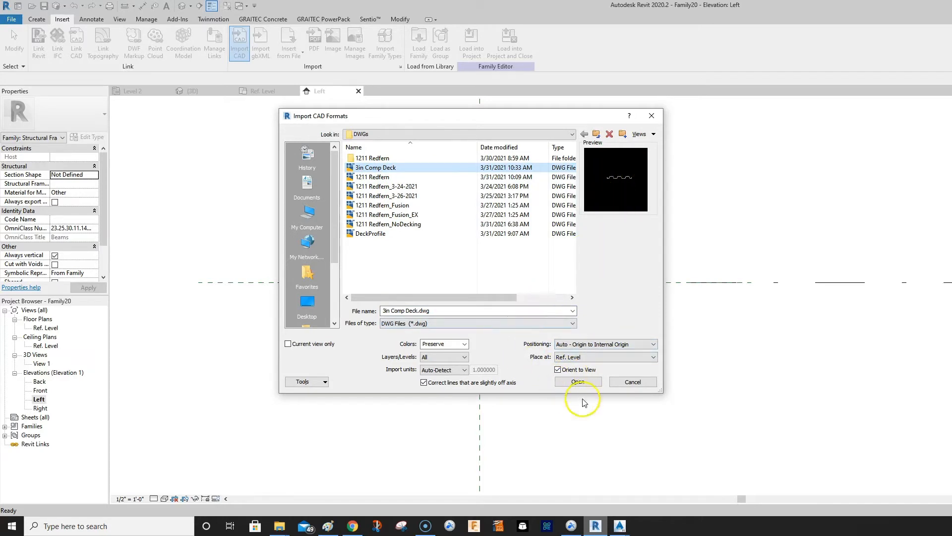
click(580, 382)
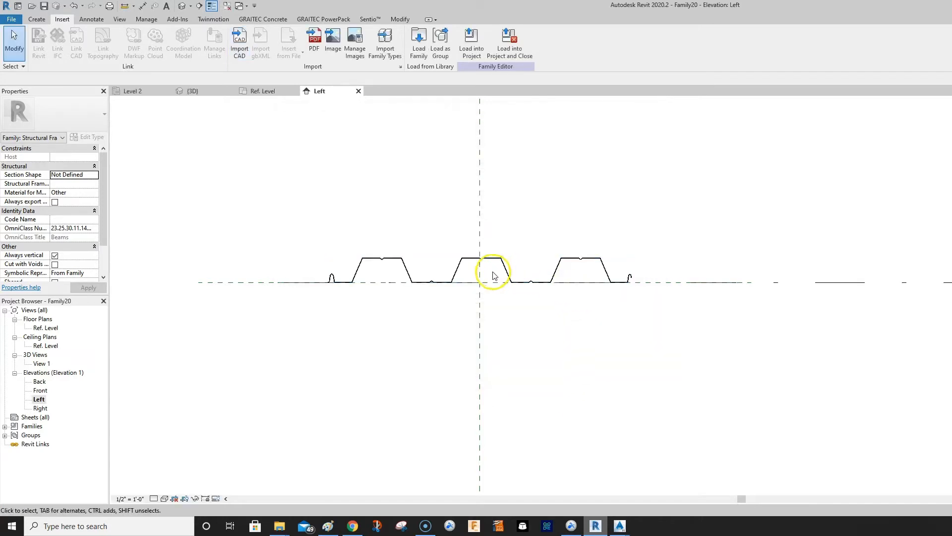
Check the imported deck profile's placement against the reference planes in the Left elevation and the Ref. Level plan
scroll(494, 275, up, 2)
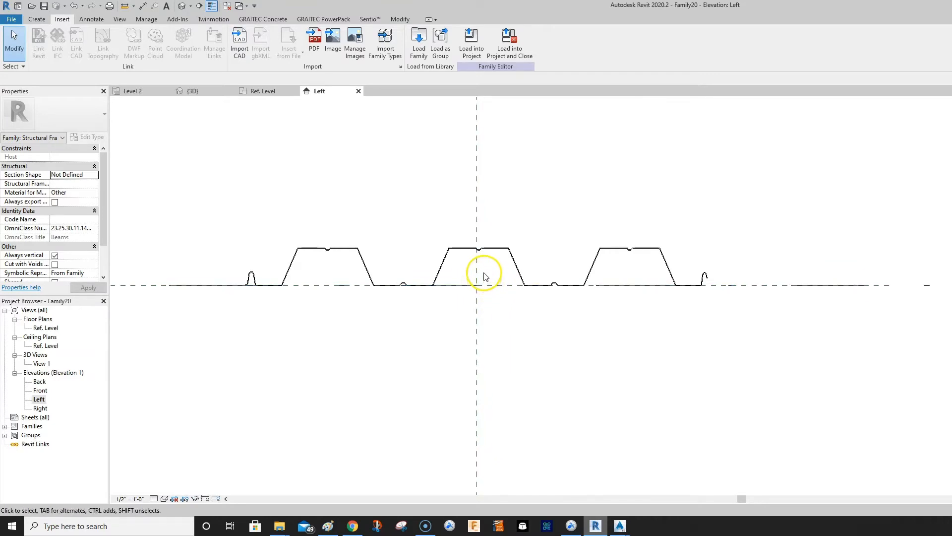
scroll(485, 278, up, 1)
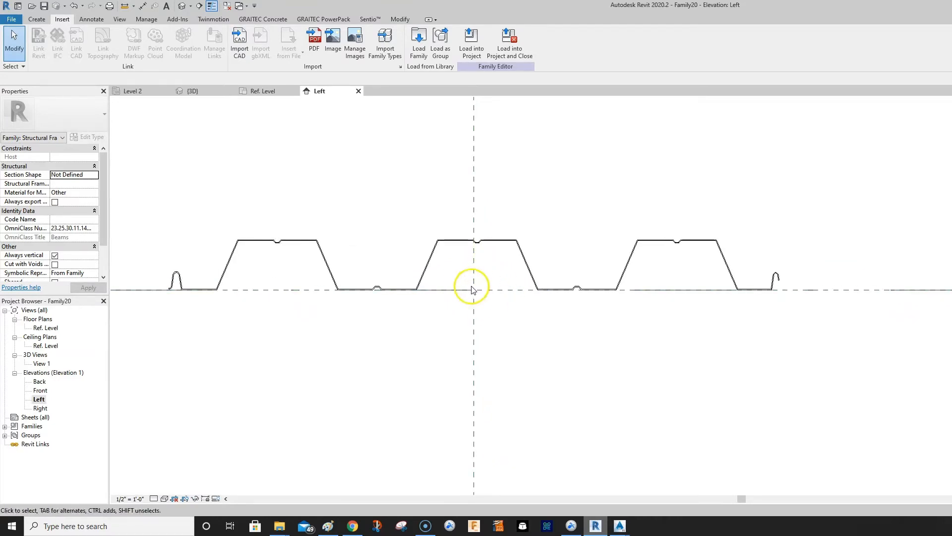
middle_drag(478, 287, 570, 301)
scroll(519, 296, down, 2)
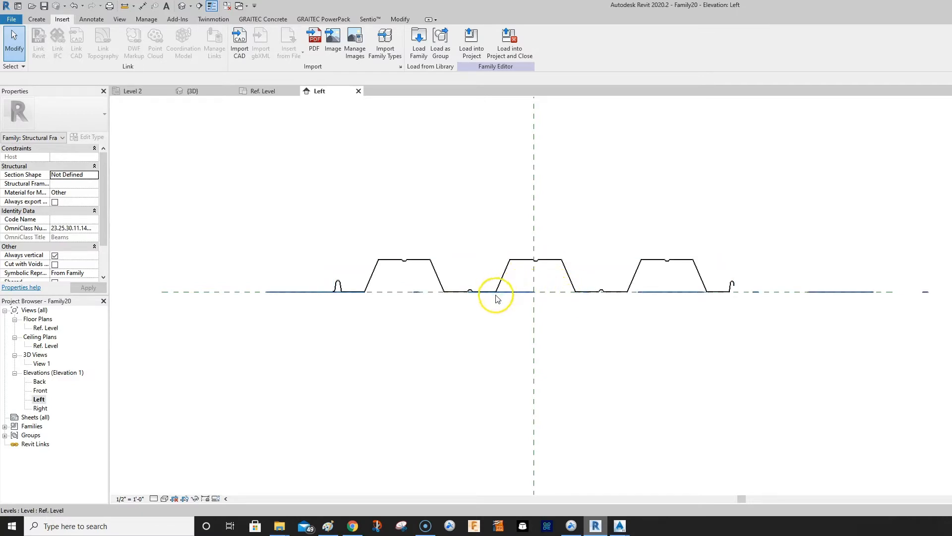
scroll(603, 214, up, 3)
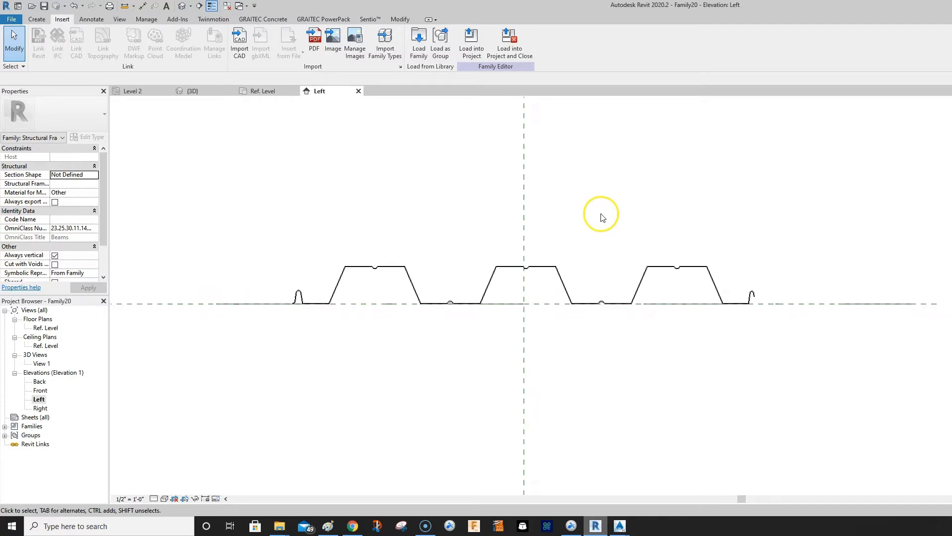
scroll(604, 217, down, 4)
scroll(603, 223, up, 2)
scroll(603, 225, up, 1)
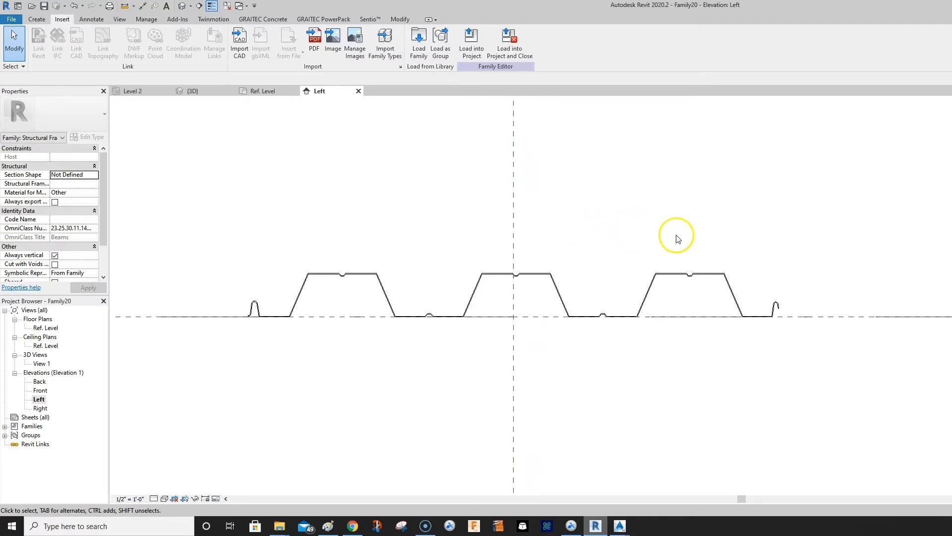
click(268, 92)
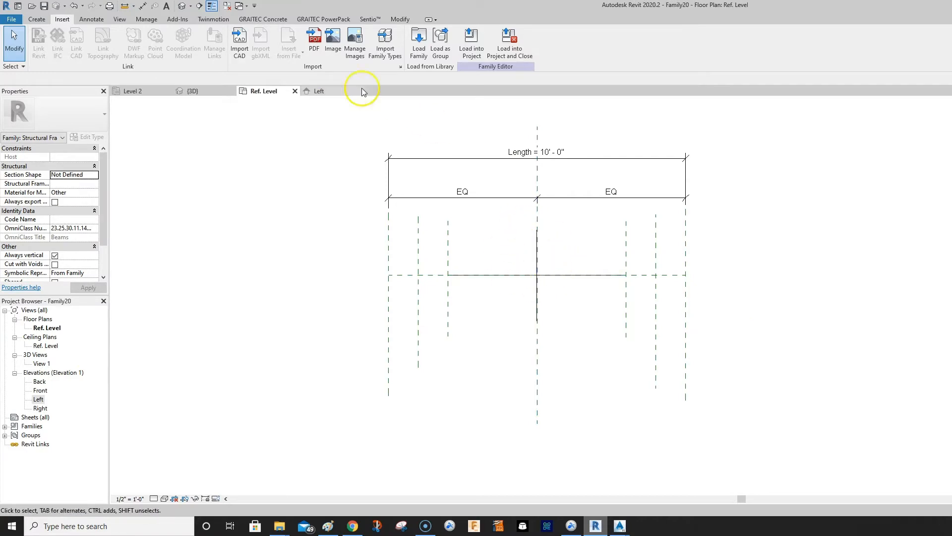
click(318, 91)
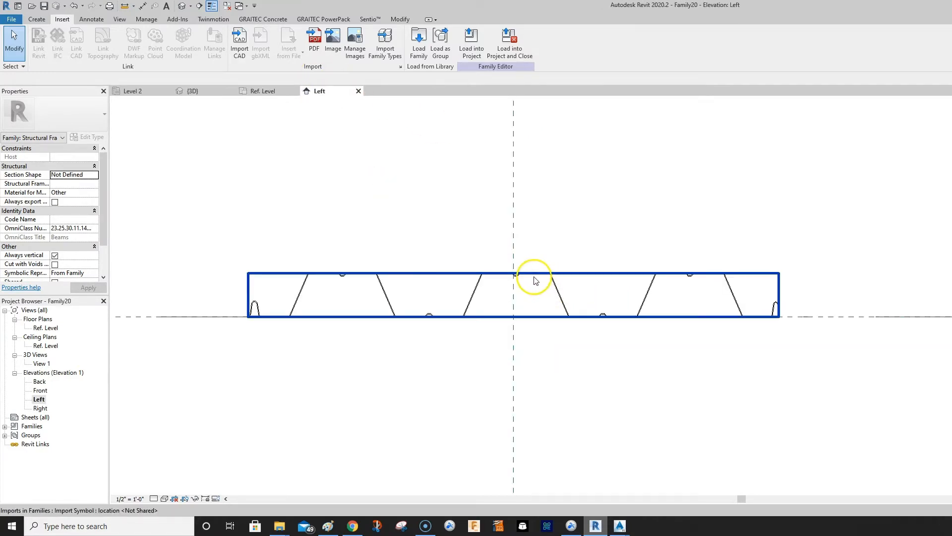
middle_drag(536, 277, 596, 249)
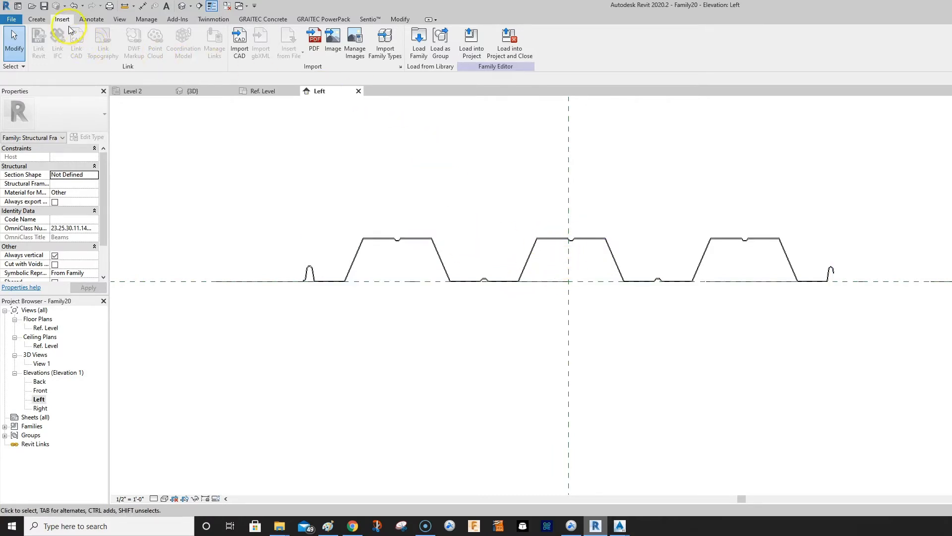
Start a solid extrusion in the Left elevation on the Center (Left/Right) reference plane
click(38, 20)
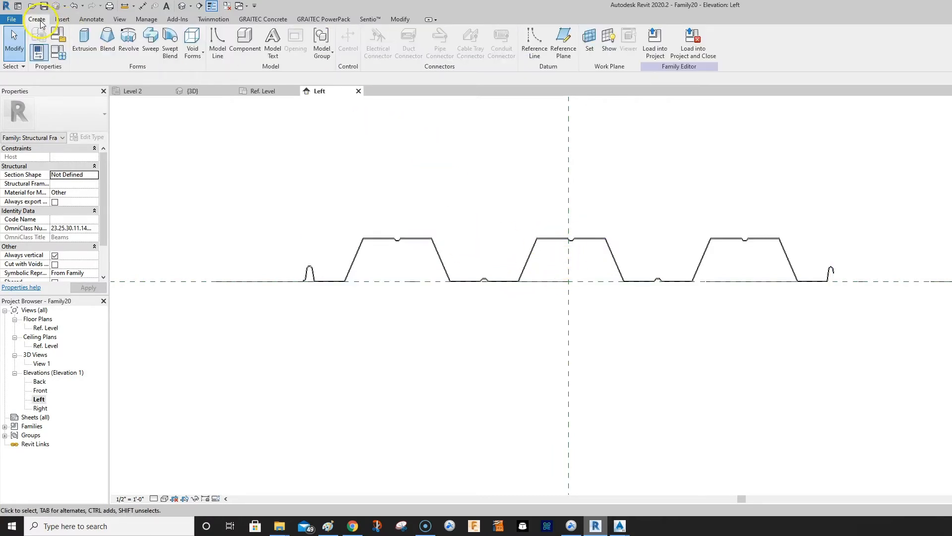
click(84, 42)
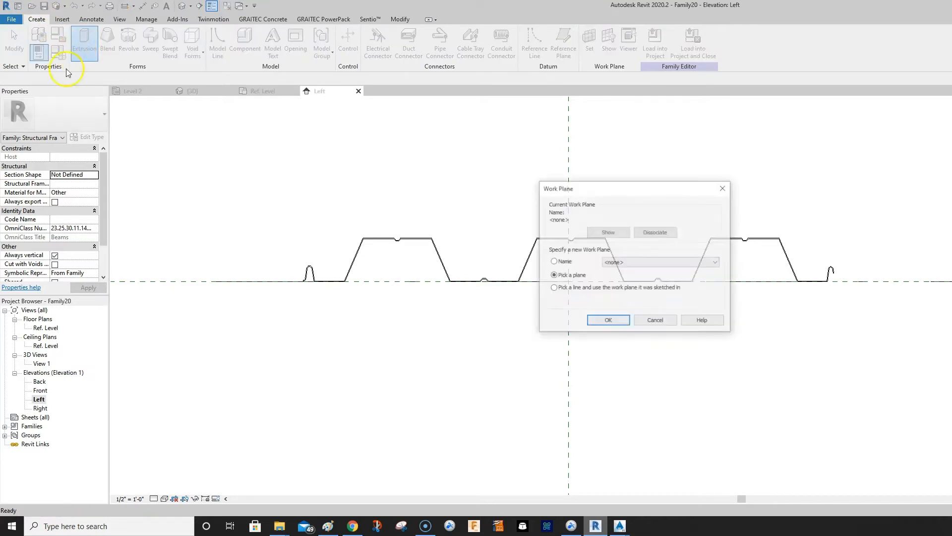
click(565, 266)
click(660, 263)
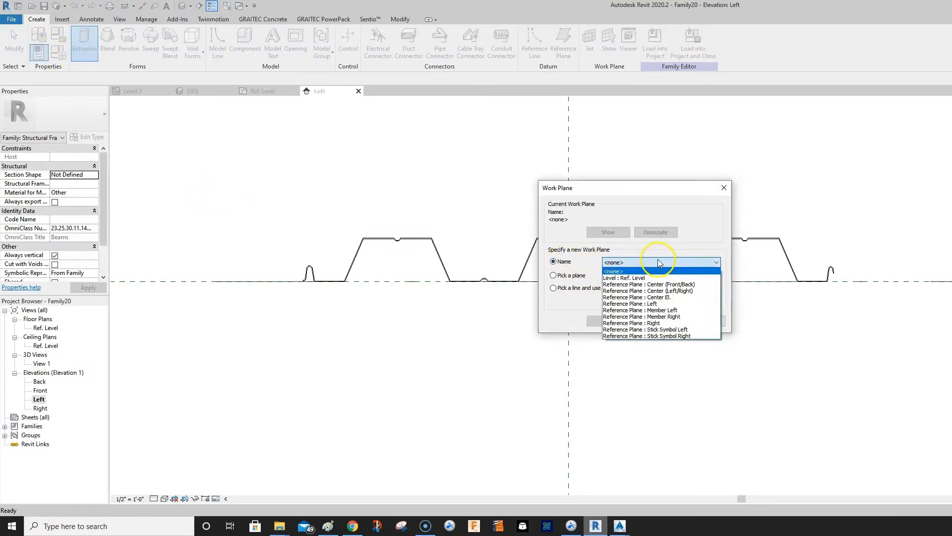
click(645, 291)
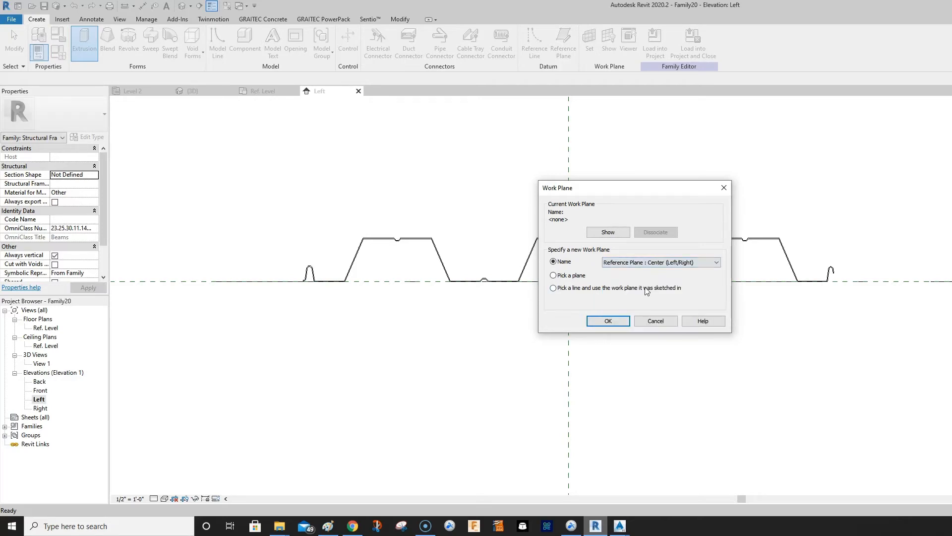
click(608, 321)
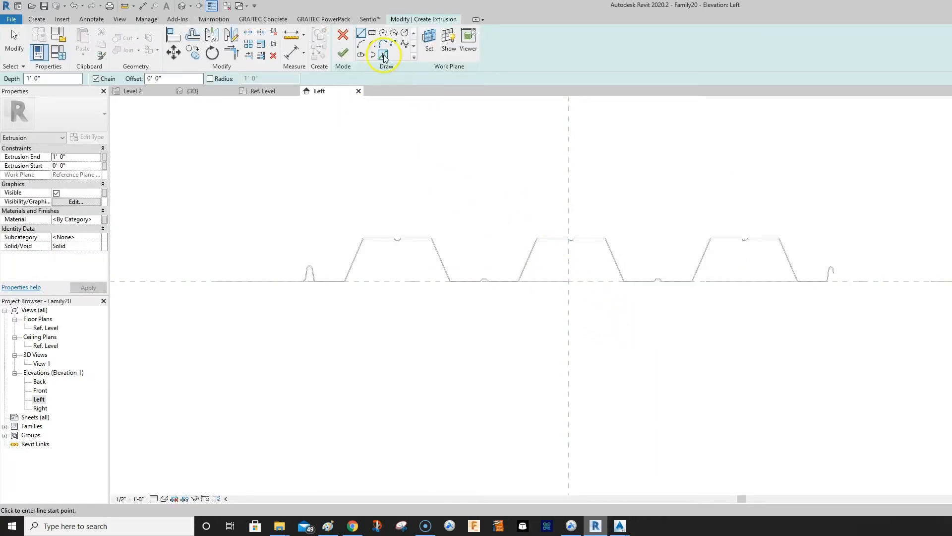
Trace the imported deck outline as one chain of picked lines and finish the extrusion with a 1' 0" depth
click(383, 55)
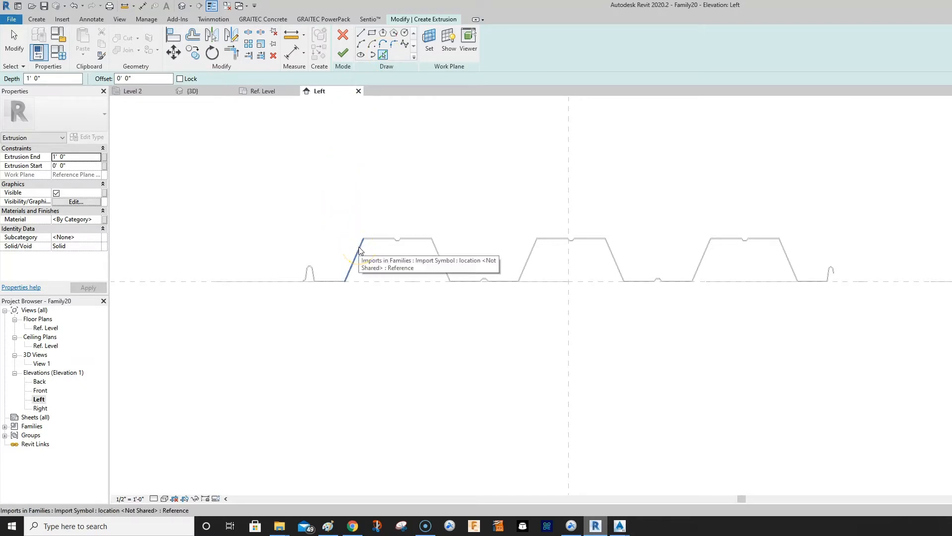
key(Tab)
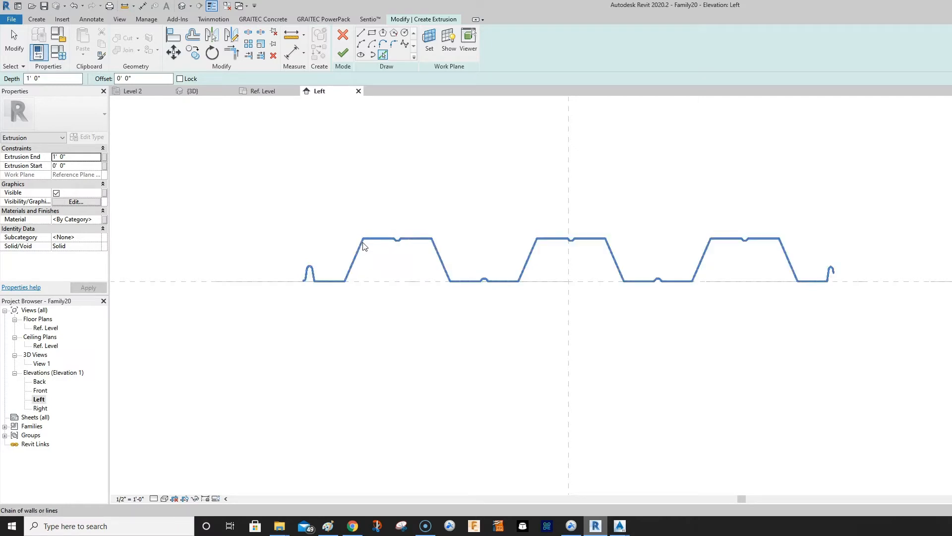
click(364, 249)
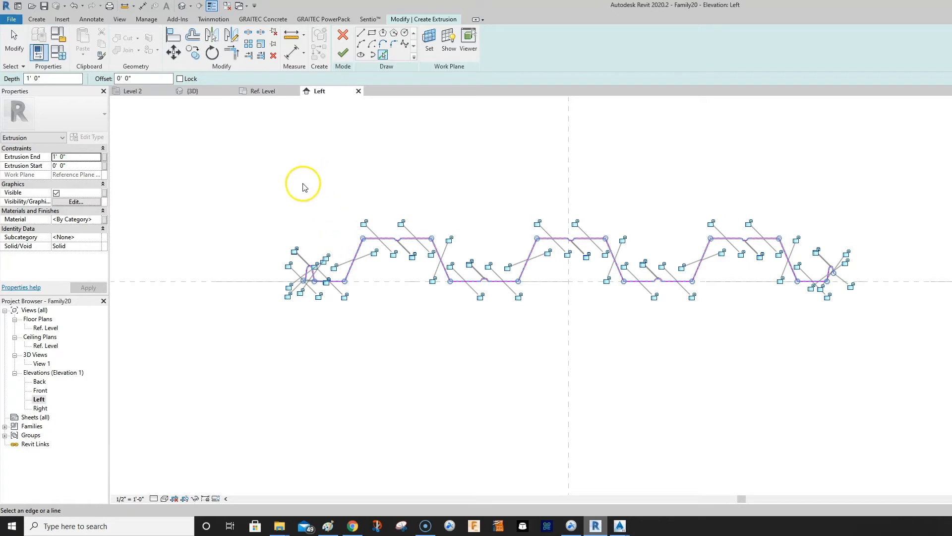
scroll(238, 196, up, 3)
middle_drag(402, 242, 230, 215)
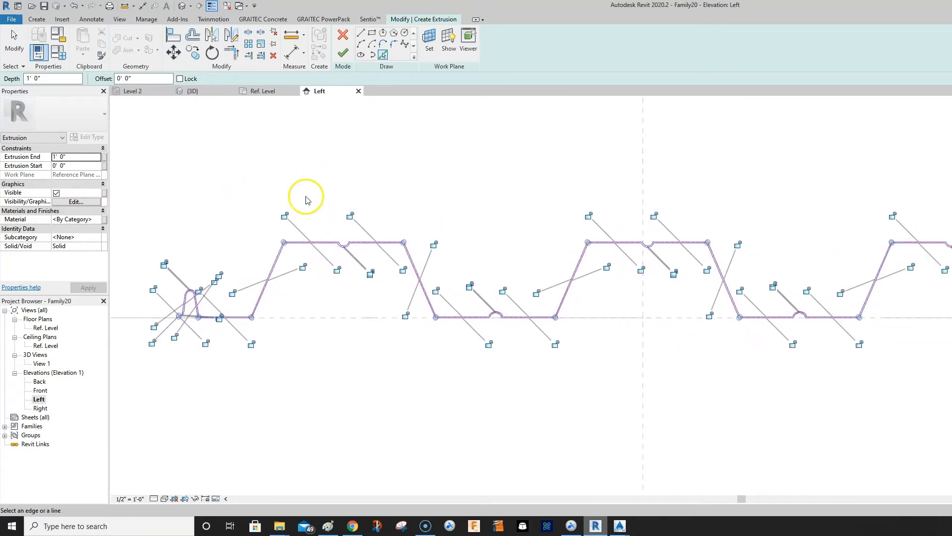
click(342, 53)
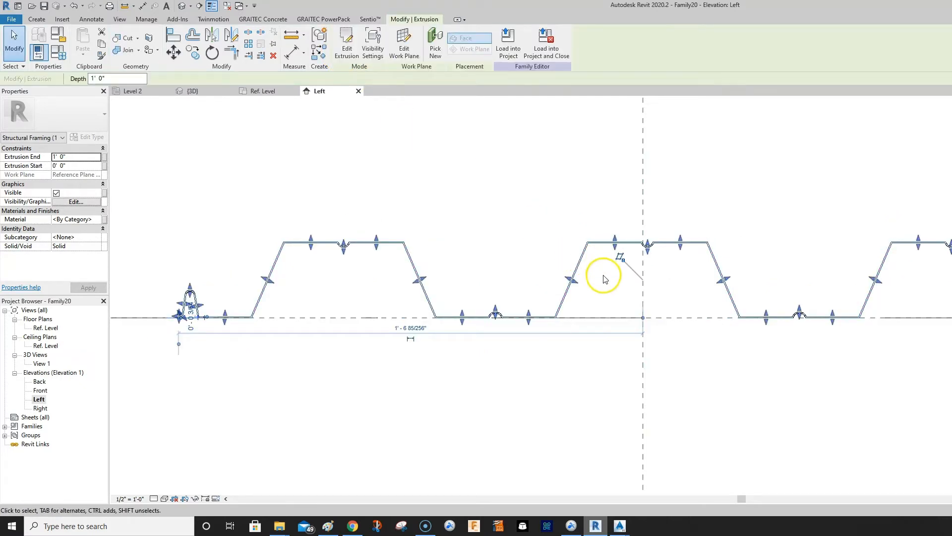
scroll(603, 278, down, 3)
scroll(313, 282, up, 5)
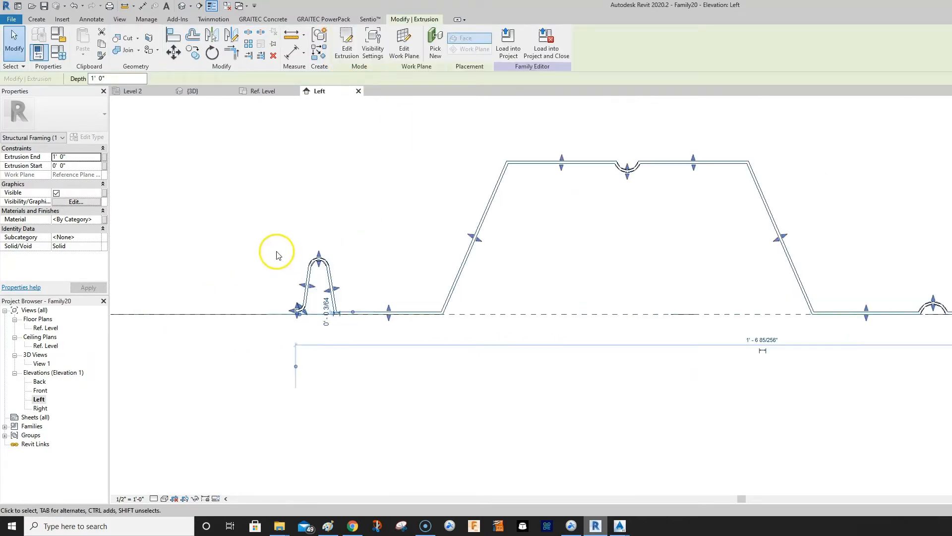
scroll(274, 258, down, 5)
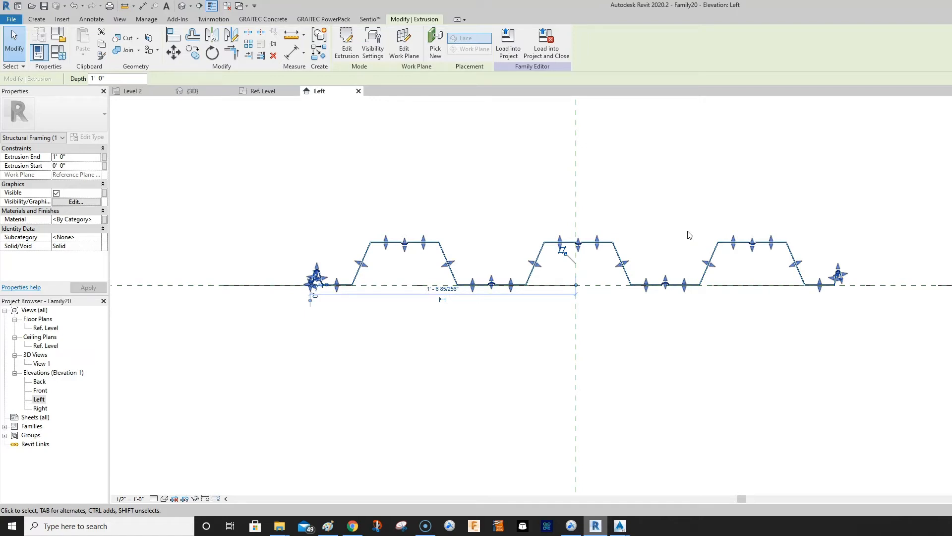
Filter a selection of the whole deck to Imports in Families only, then unpin and delete the 3in Comp Deck DWG import
click(286, 204)
drag(292, 207, 903, 326)
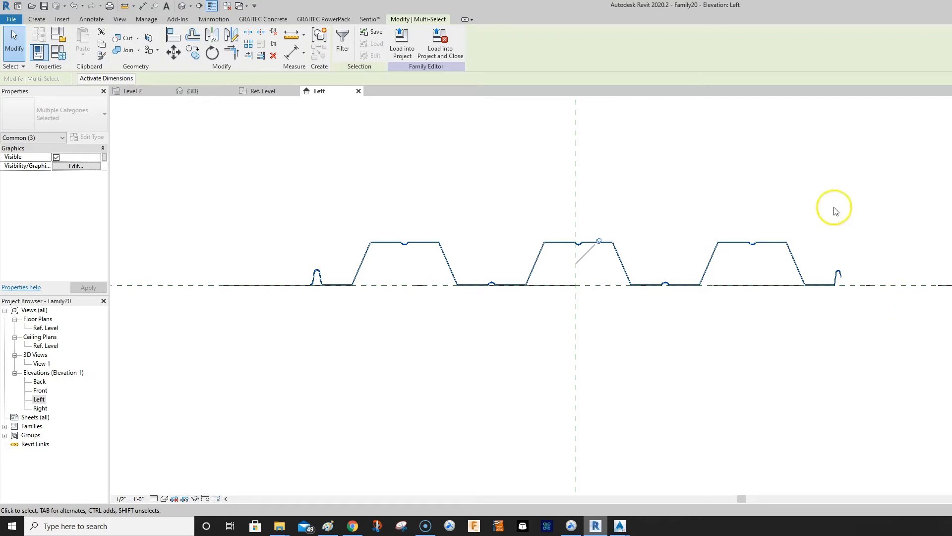
click(343, 42)
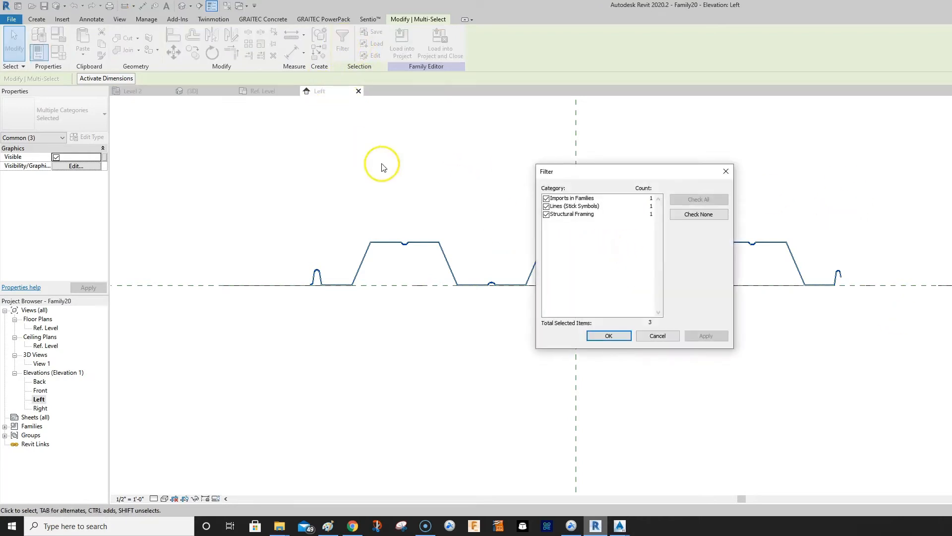
click(546, 199)
click(546, 205)
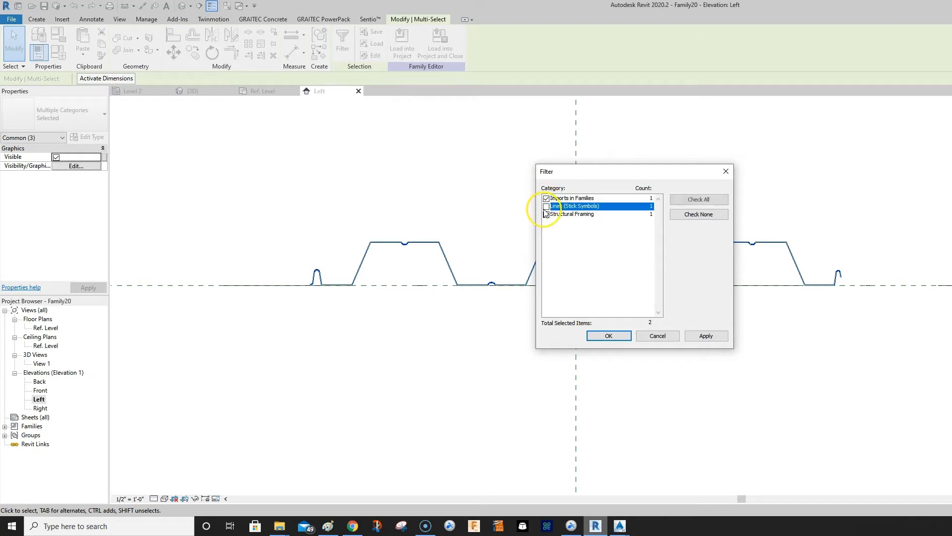
click(547, 214)
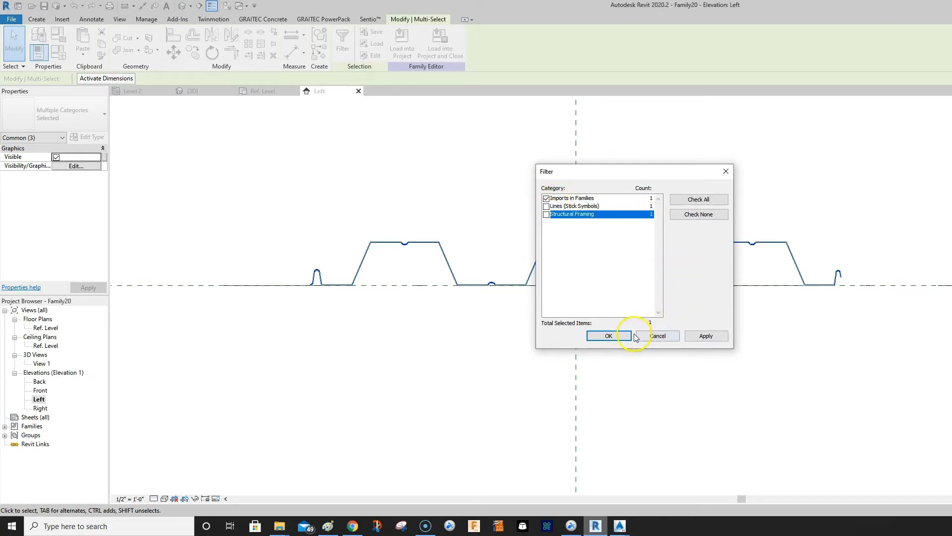
click(697, 341)
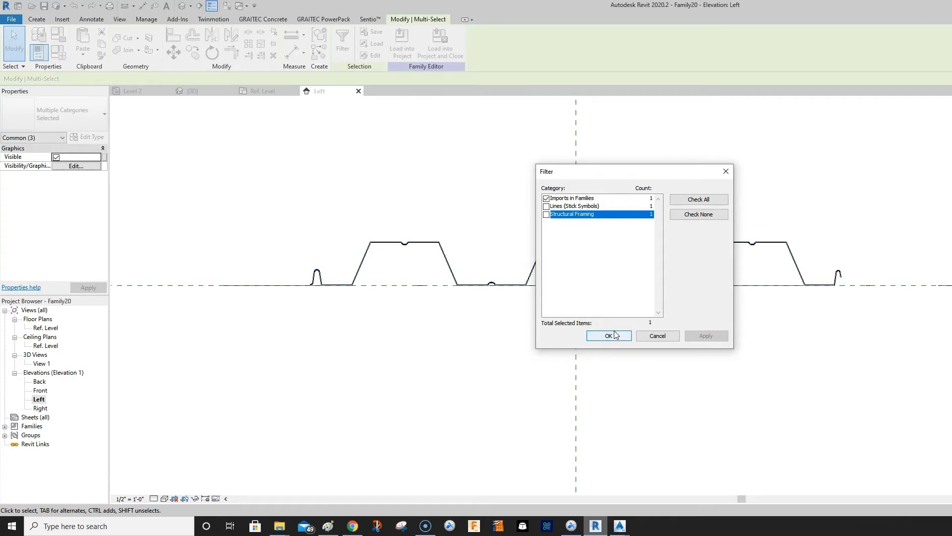
click(609, 335)
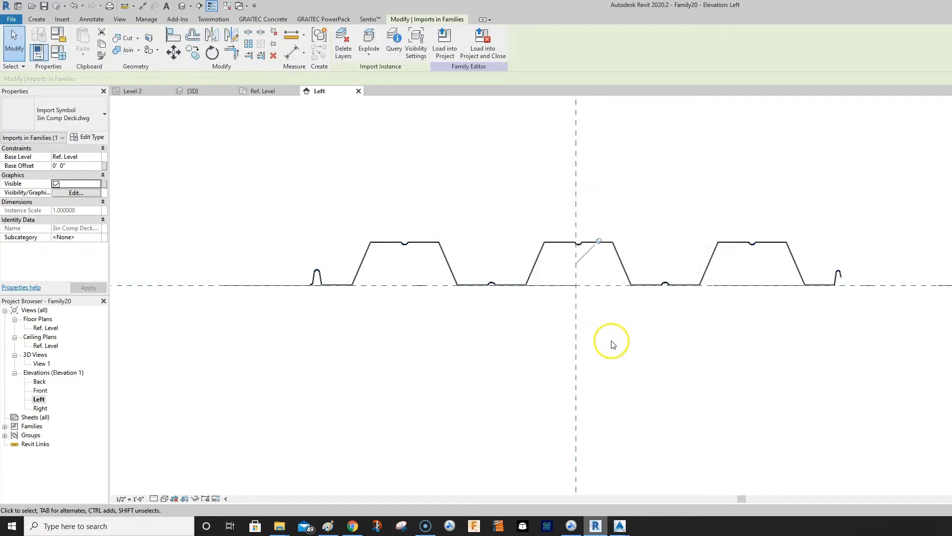
click(600, 242)
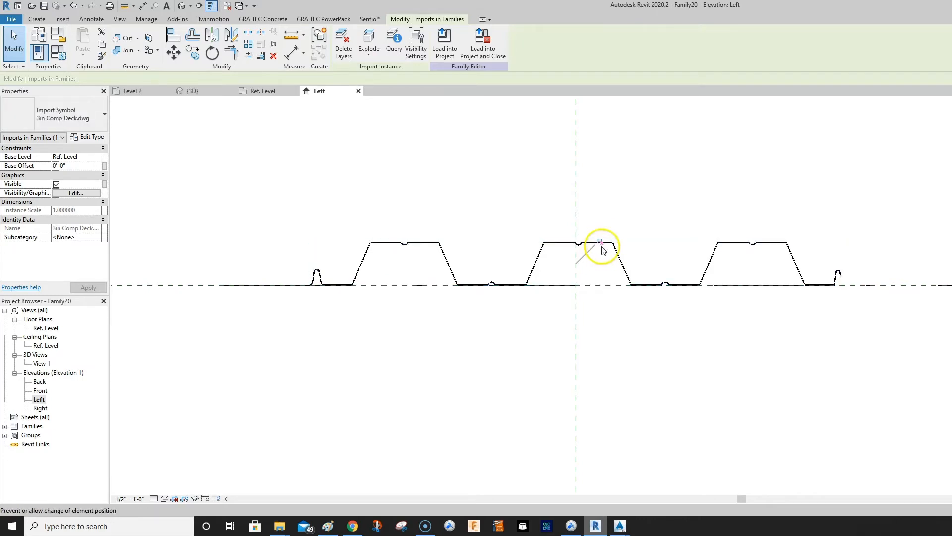
right_click(600, 243)
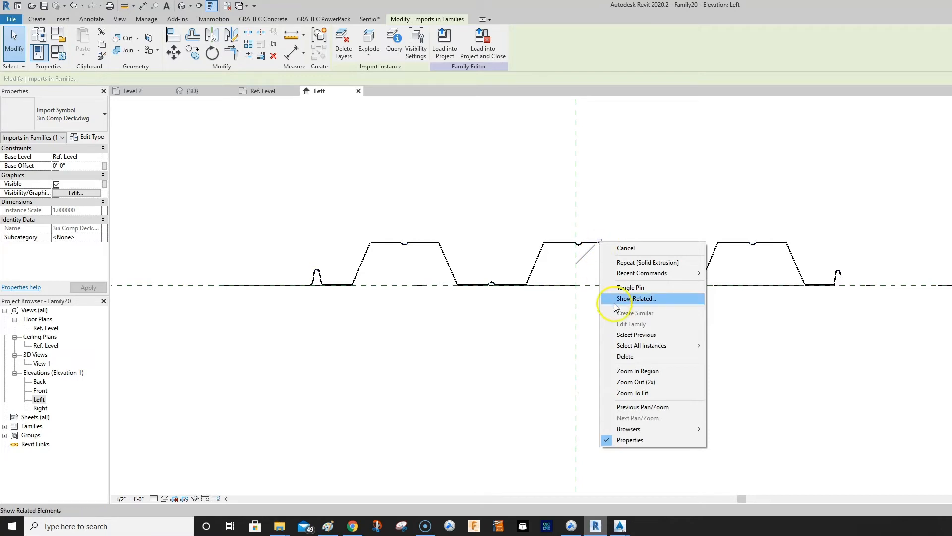
click(633, 357)
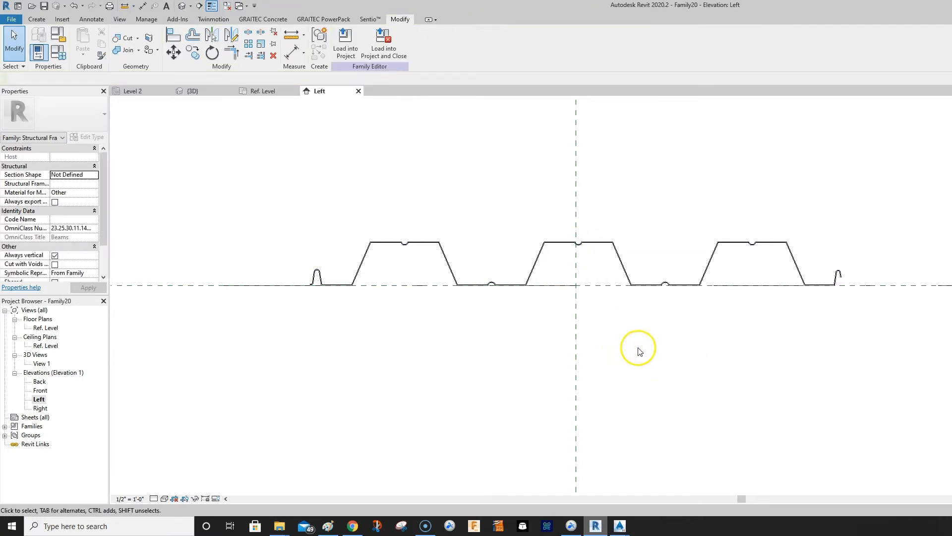
Delete the deck extrusion to check that the DWG import is gone, and undo that deletion
click(614, 245)
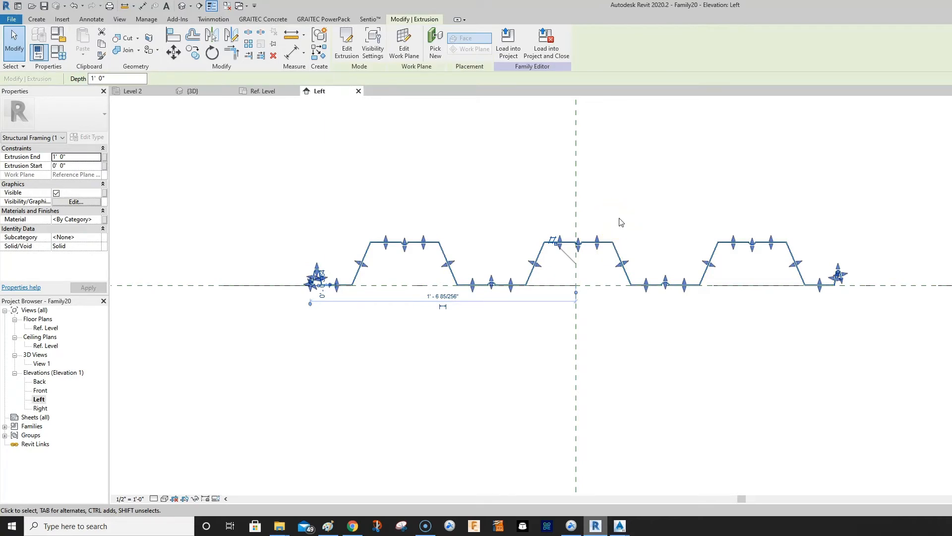
key(Delete)
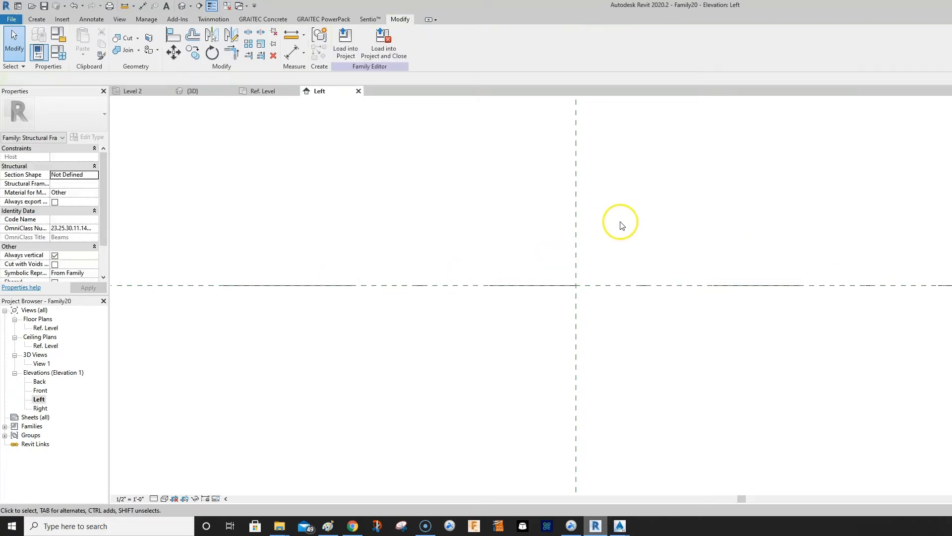
click(74, 7)
middle_drag(521, 255, 557, 261)
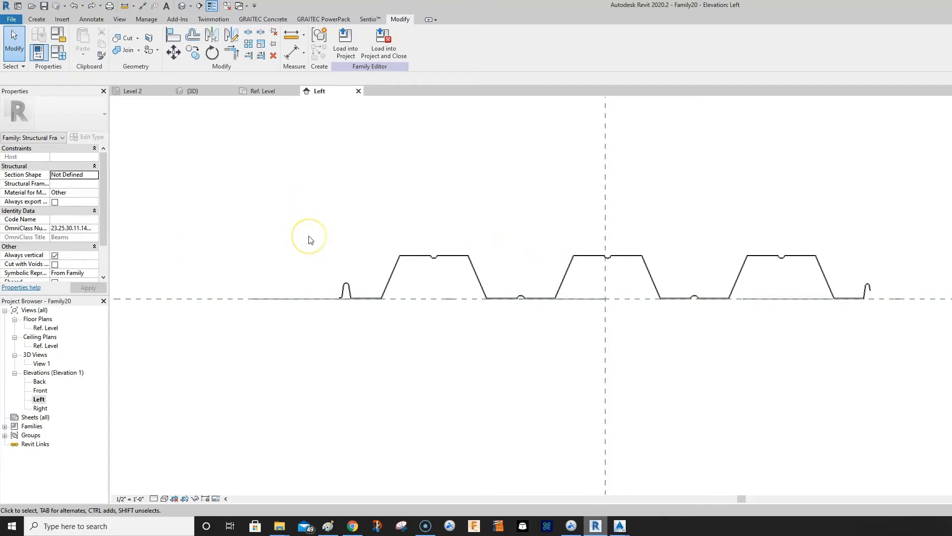
In the Front elevation, stretch the deck extrusion's ends to the Member Left and Member Right reference planes, from -4' 0" to 4' 0"
click(40, 391)
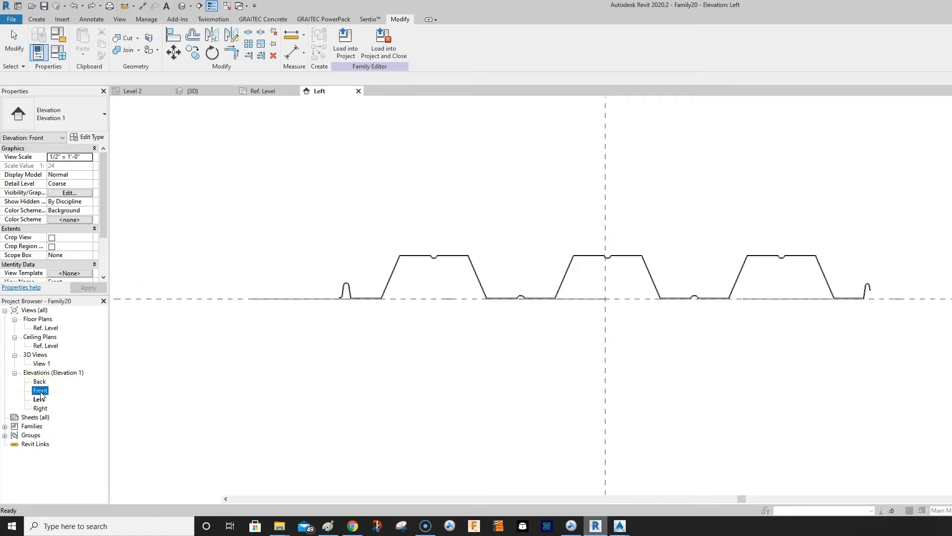
double_click(40, 391)
scroll(645, 364, up, 5)
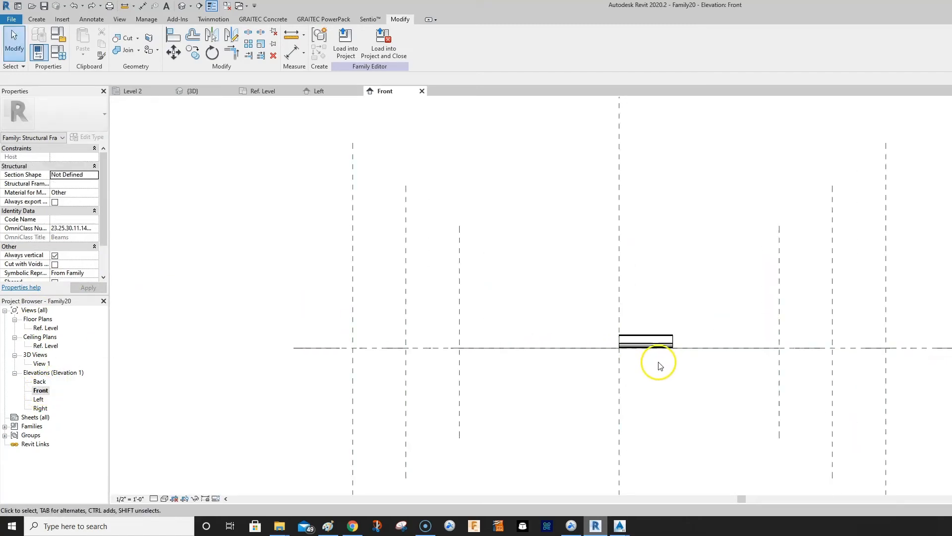
click(693, 323)
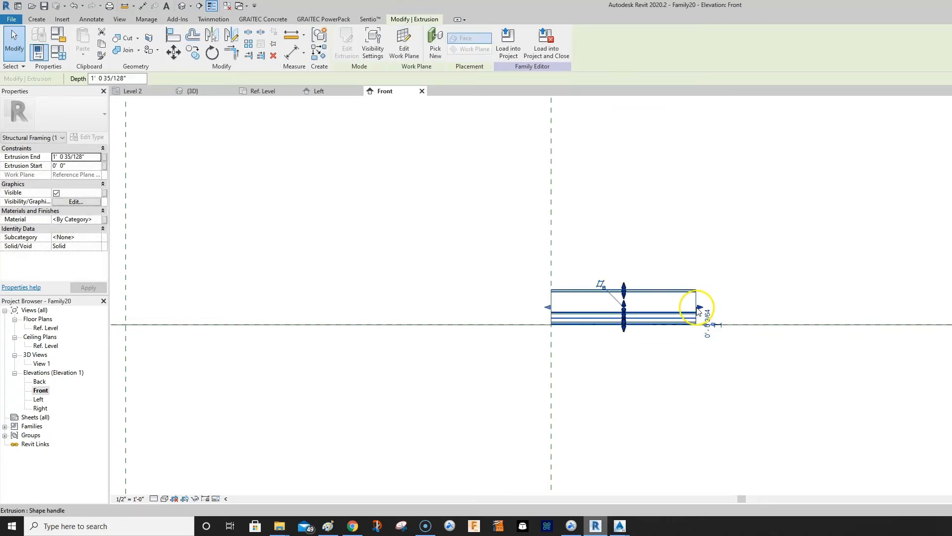
scroll(696, 306, down, 3)
middle_drag(753, 288, 579, 283)
drag(548, 297, 704, 296)
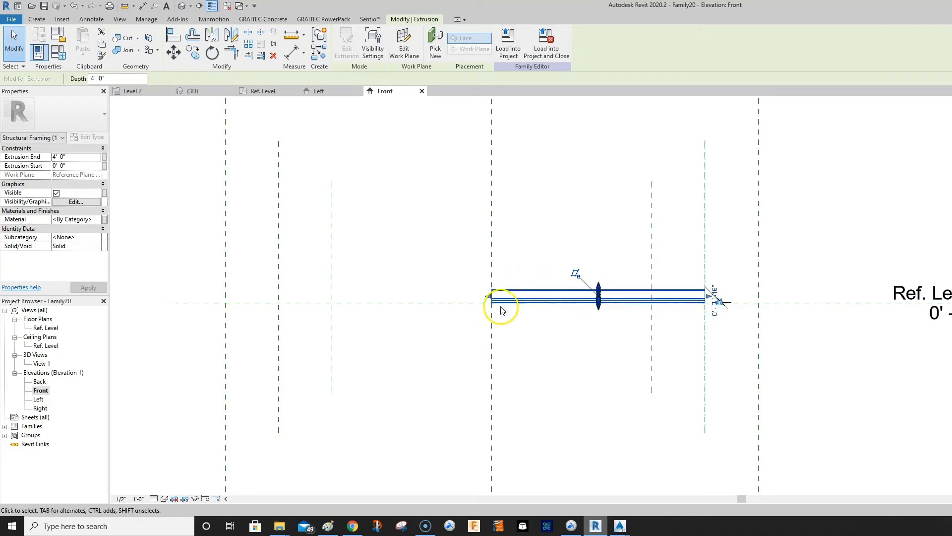
drag(491, 300, 278, 300)
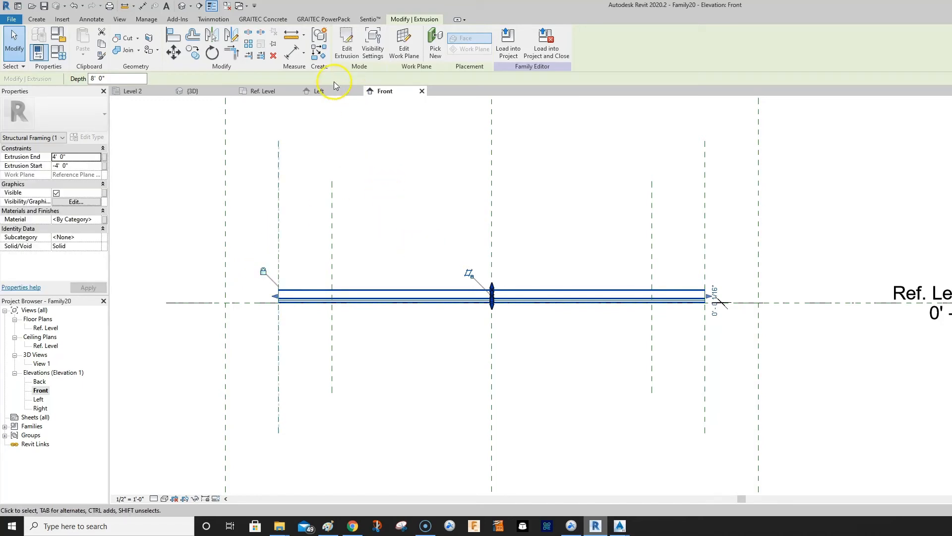
Check the deck extrusion's extents against the reference planes in the Ref. Level plan
click(257, 91)
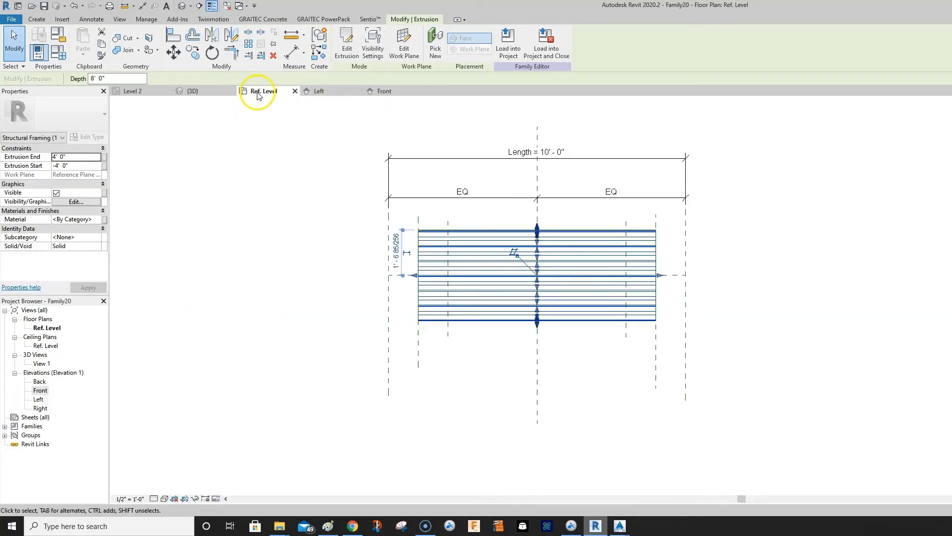
scroll(483, 251, down, 2)
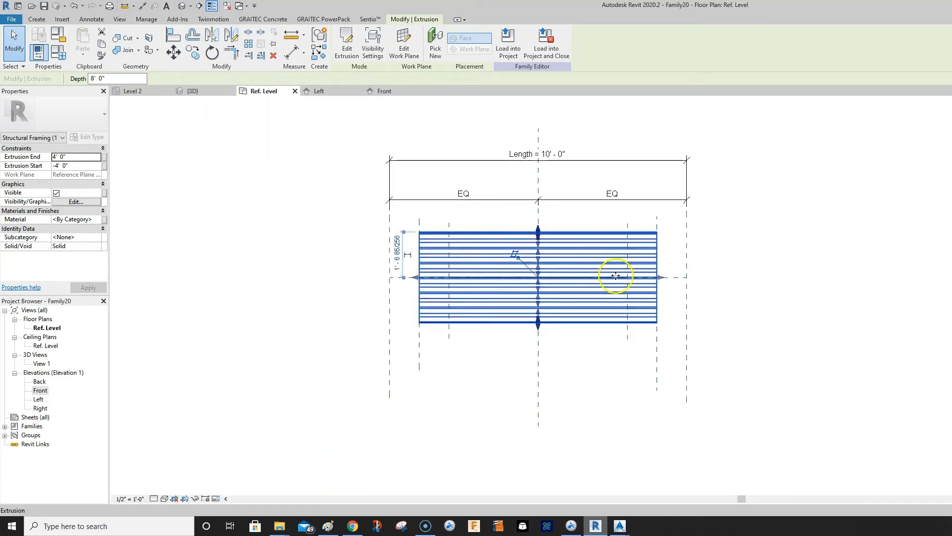
middle_drag(746, 301, 752, 322)
click(739, 315)
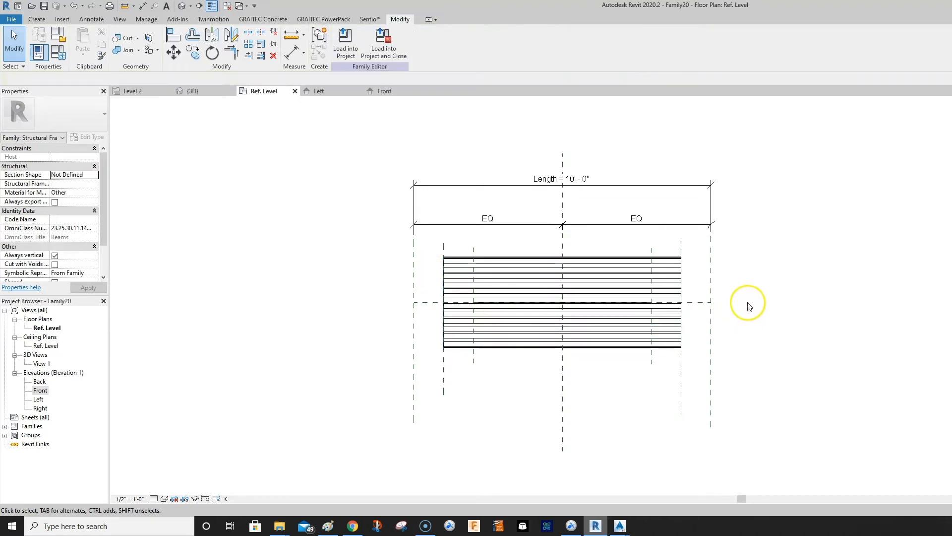
middle_drag(225, 214, 106, 173)
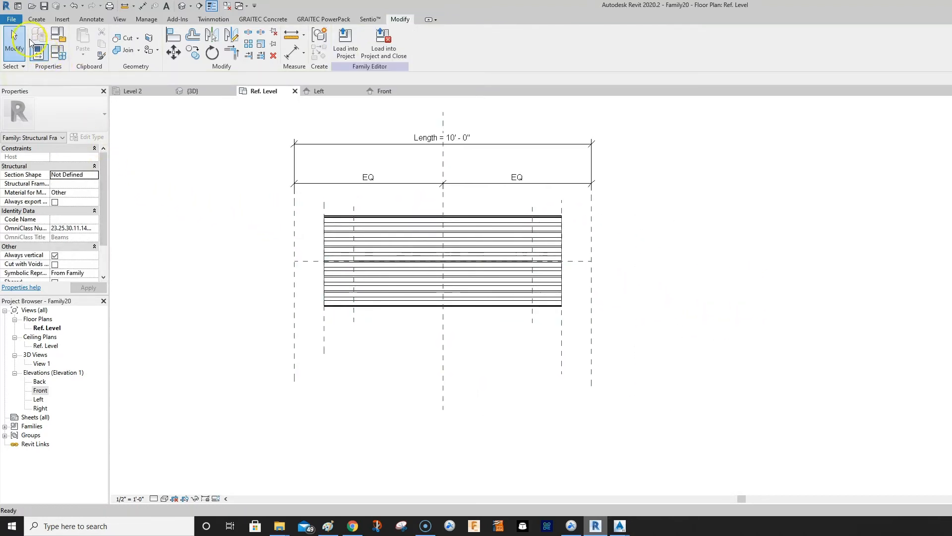
Save the family as 3in Comp Decking in the DWGs folder, alongside the 2in Comp Decking family
click(11, 21)
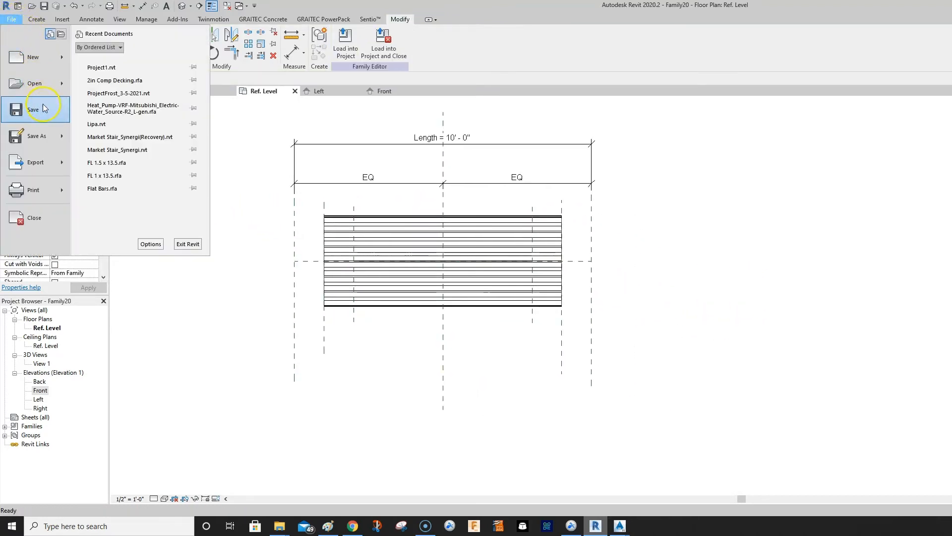
mouse_move(47, 135)
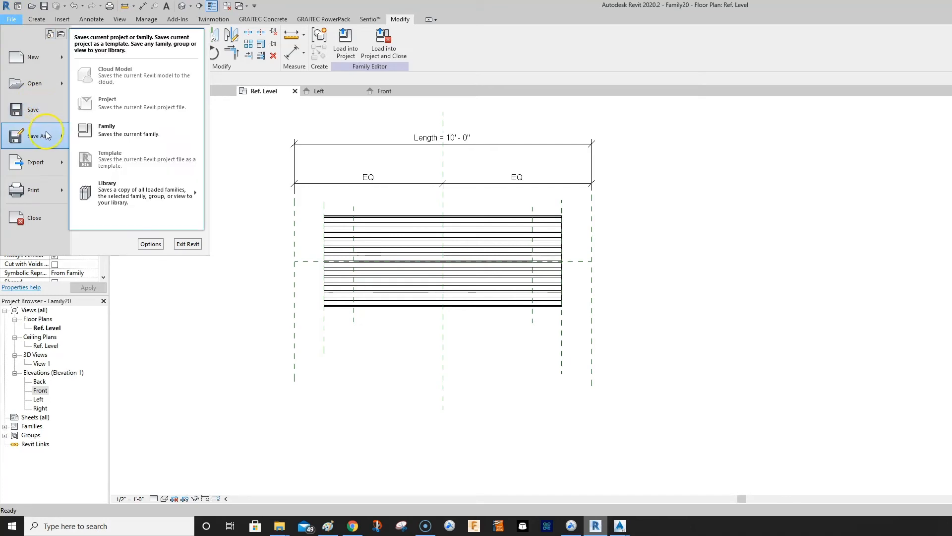
click(127, 135)
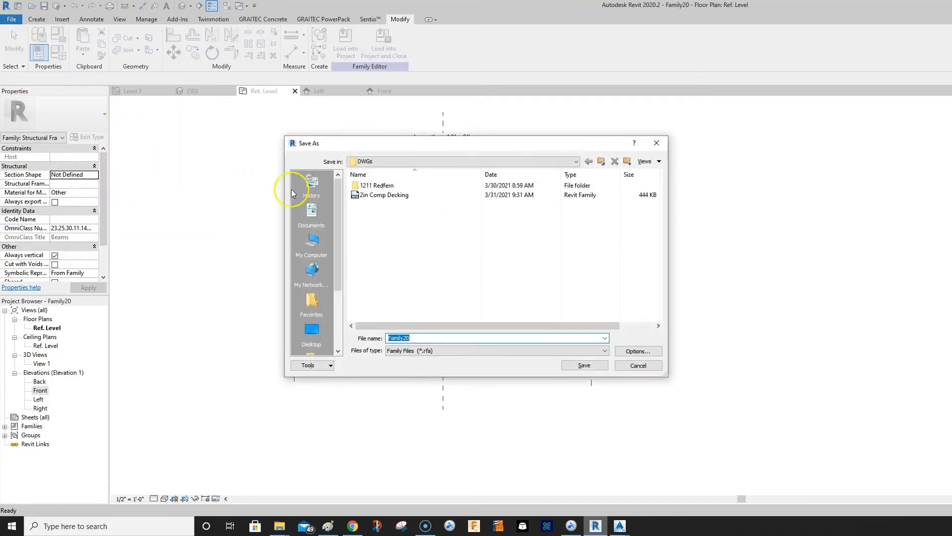
click(376, 195)
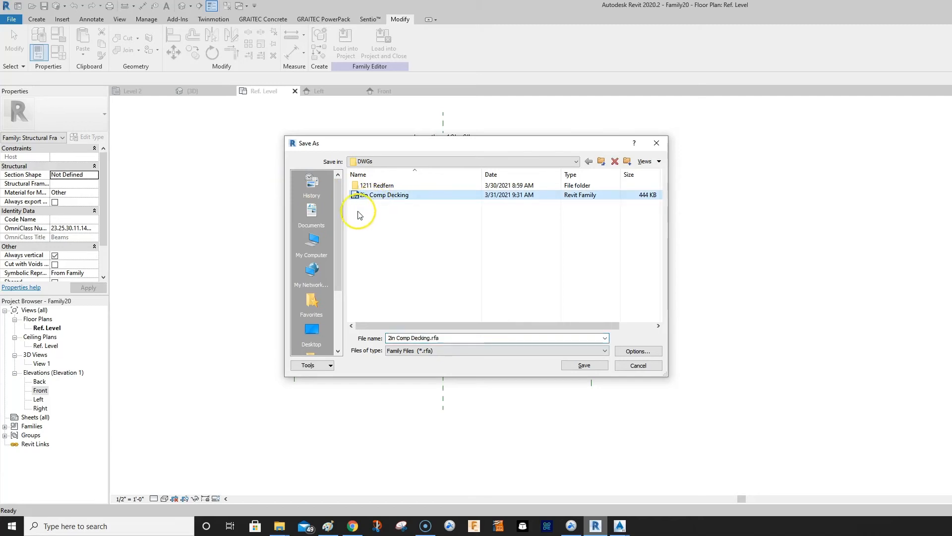
click(408, 338)
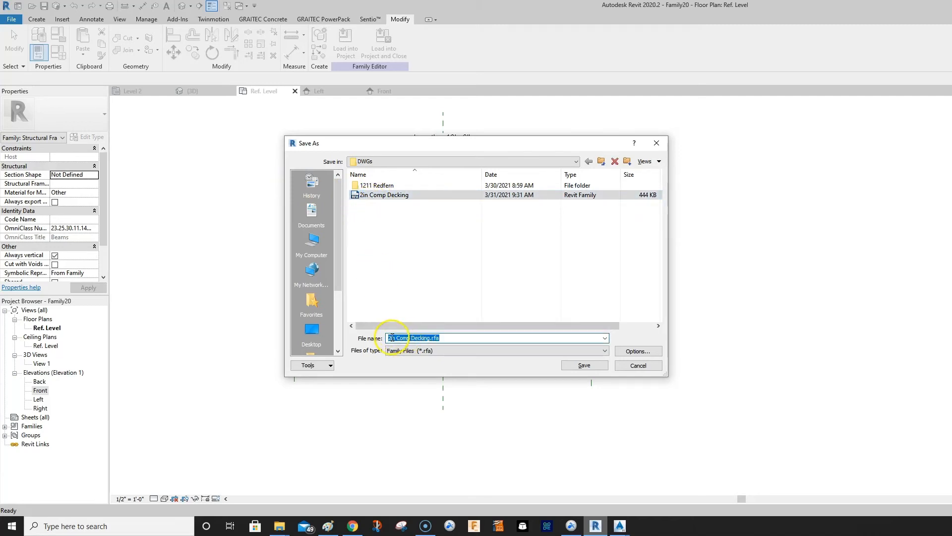
key(BackSpace)
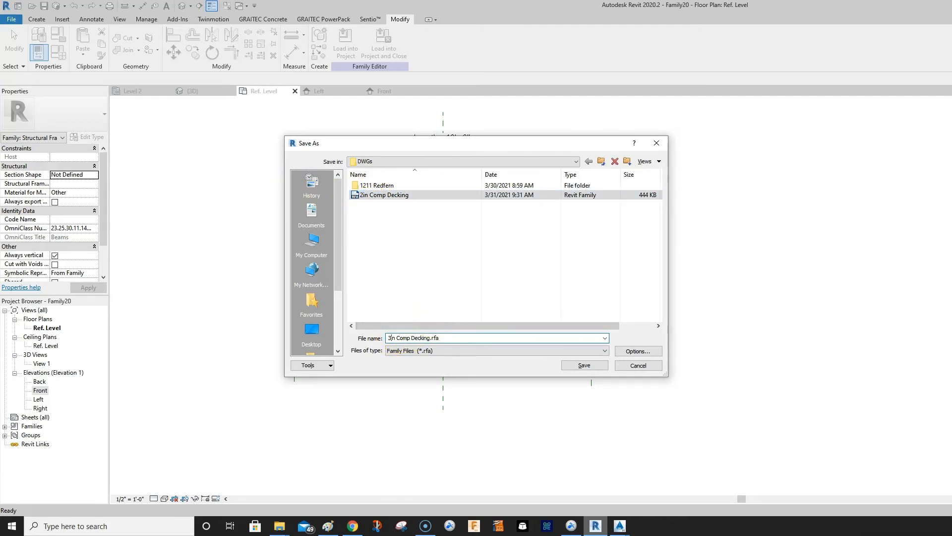
click(584, 365)
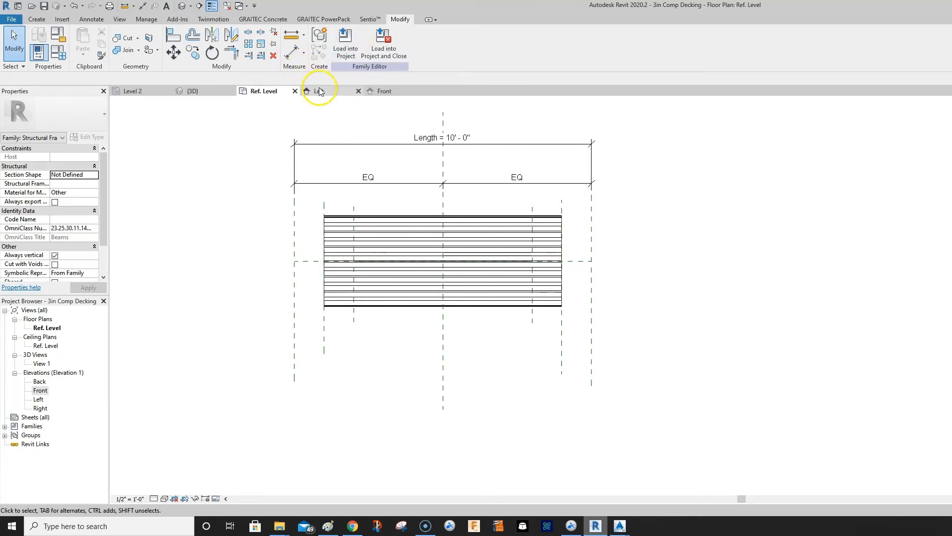
Load the 3in Comp Decking family into Project4, check it among the beam types, and leave beam placement in the {3D} view
click(148, 93)
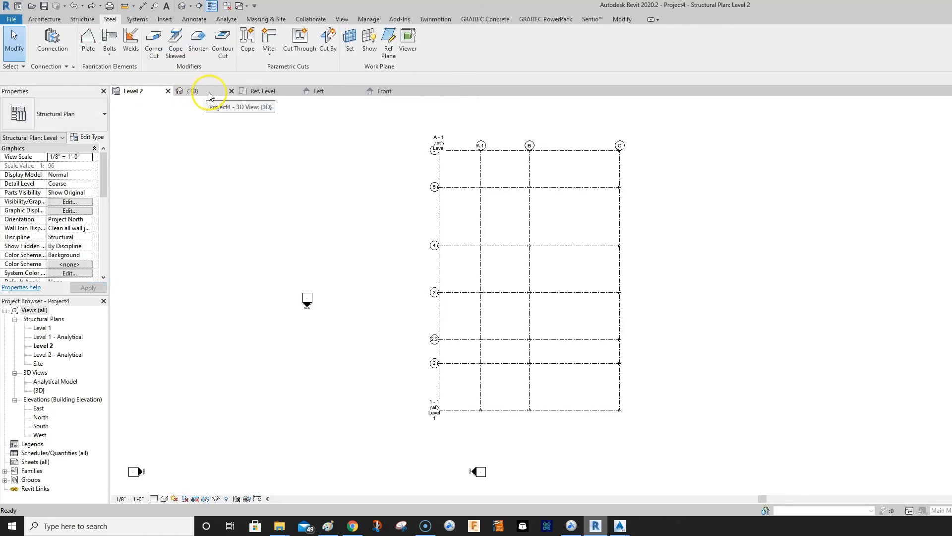
click(189, 93)
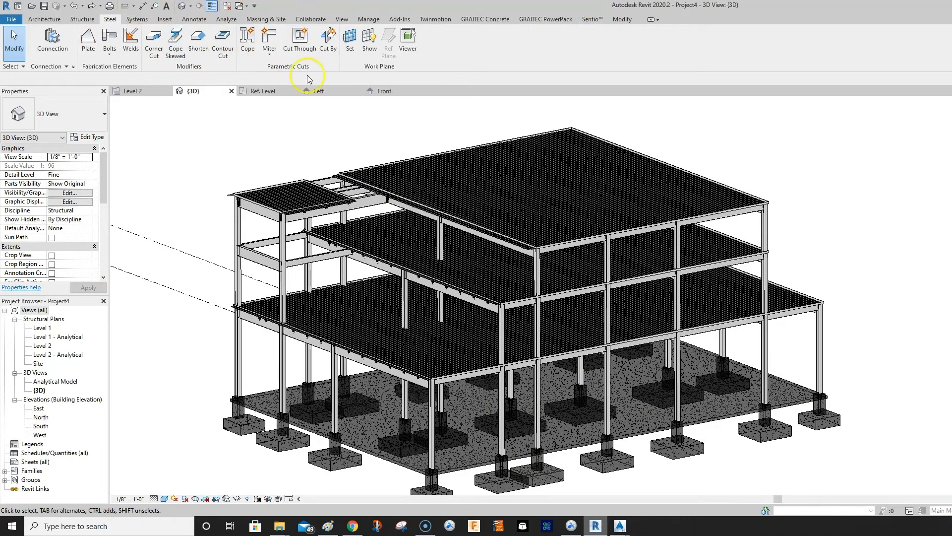
click(259, 92)
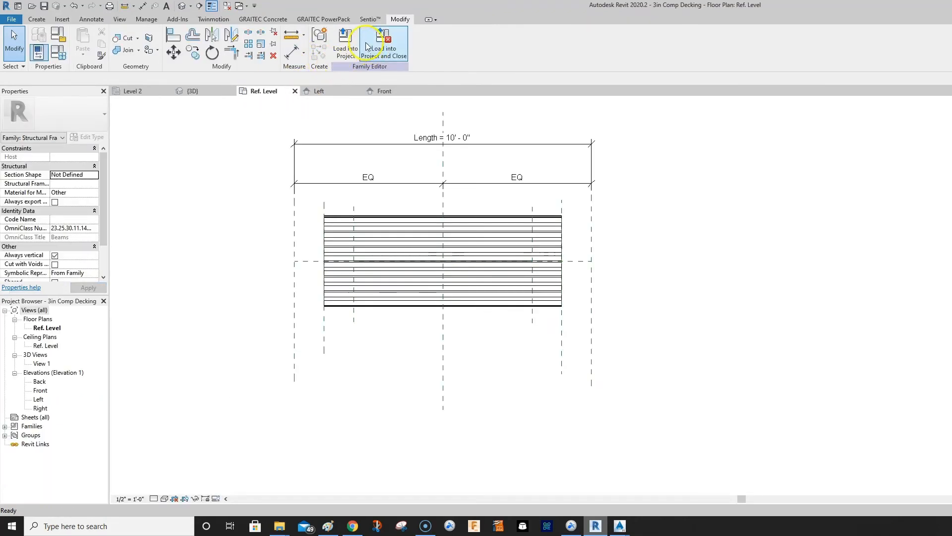
click(346, 42)
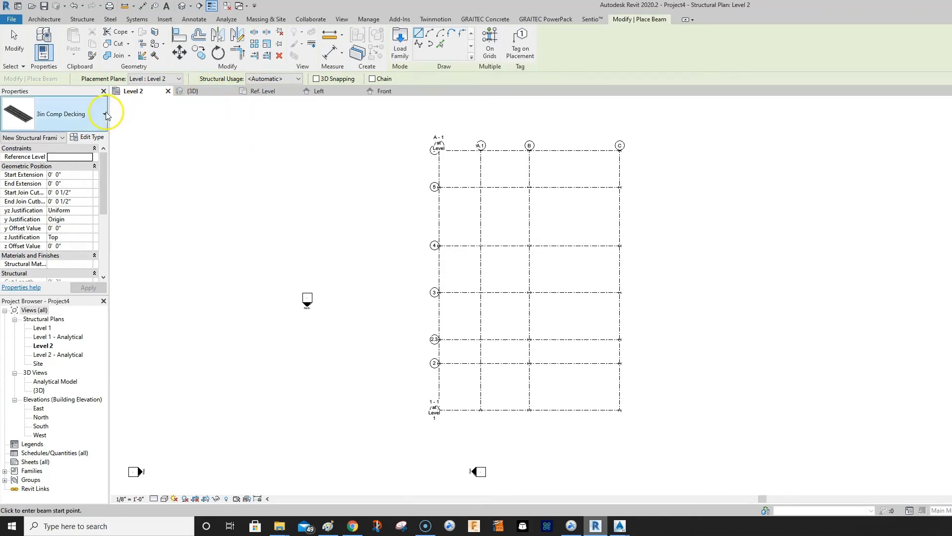
click(89, 128)
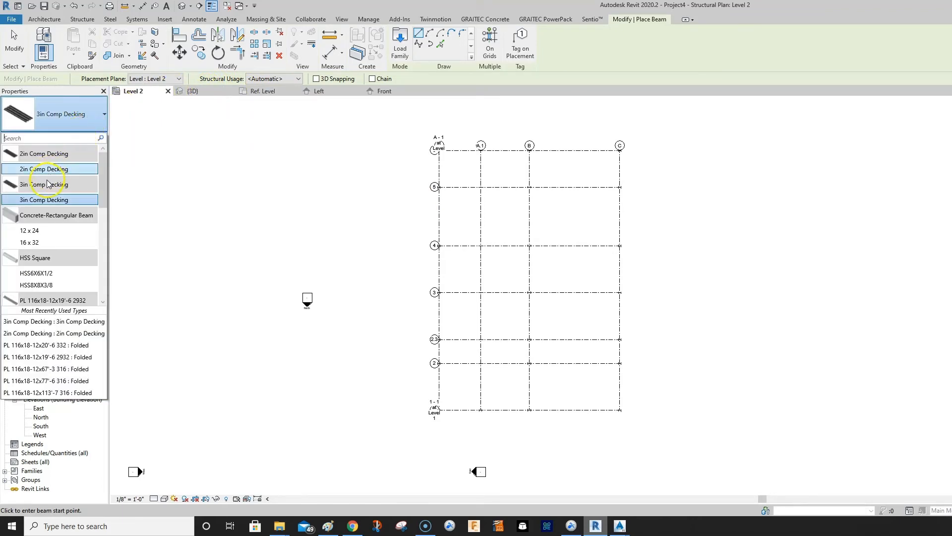
click(189, 91)
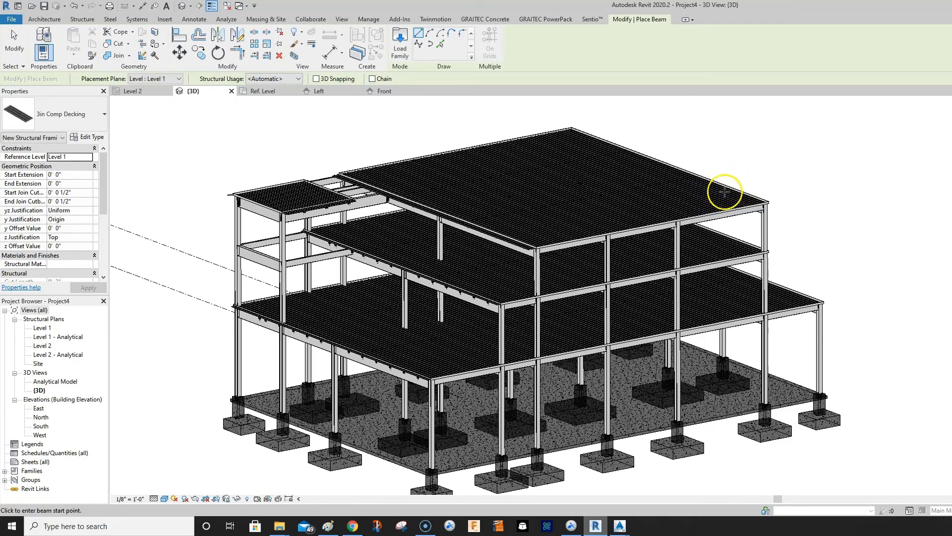
key(Escape)
key(Escape)
Check the family type of a deck panel along the upper roof's edge in the {3D} view
scroll(726, 193, up, 3)
scroll(726, 194, up, 2)
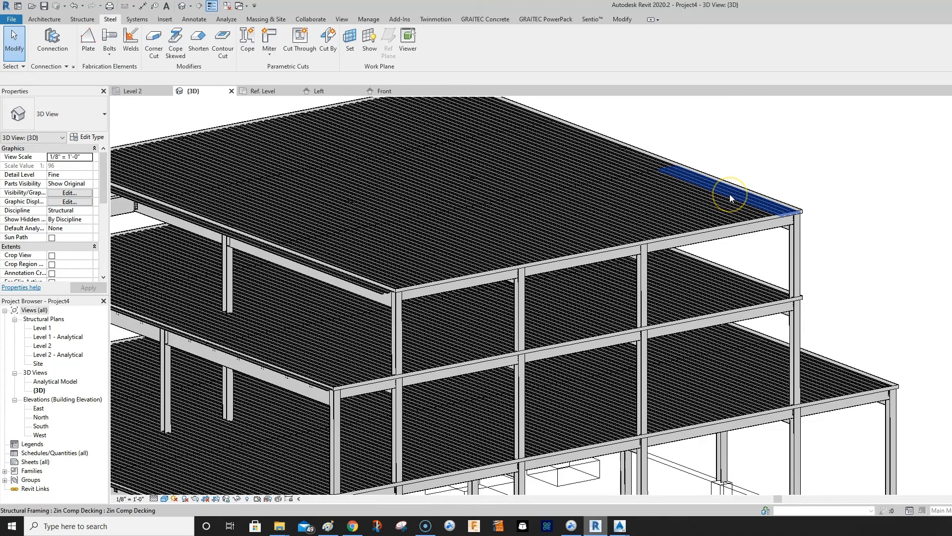
click(730, 198)
key(Escape)
click(713, 193)
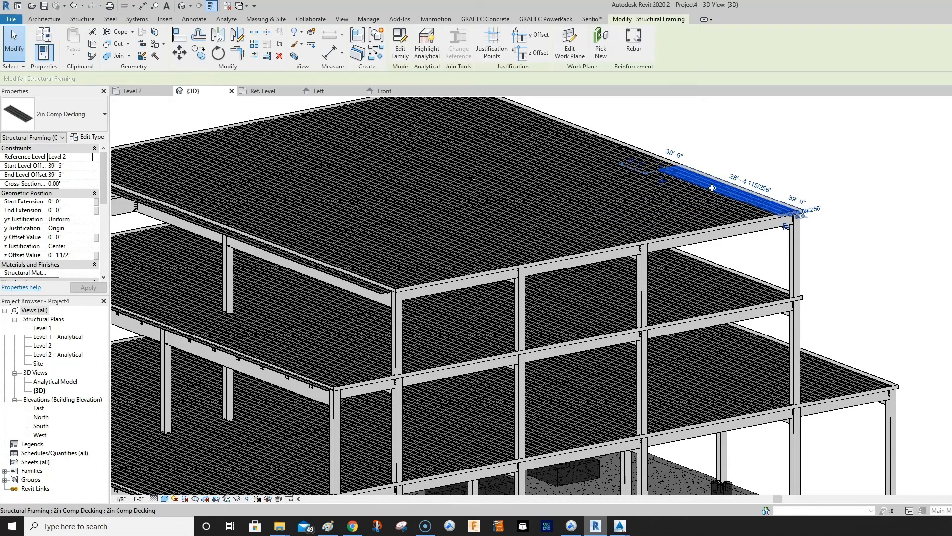
key(Escape)
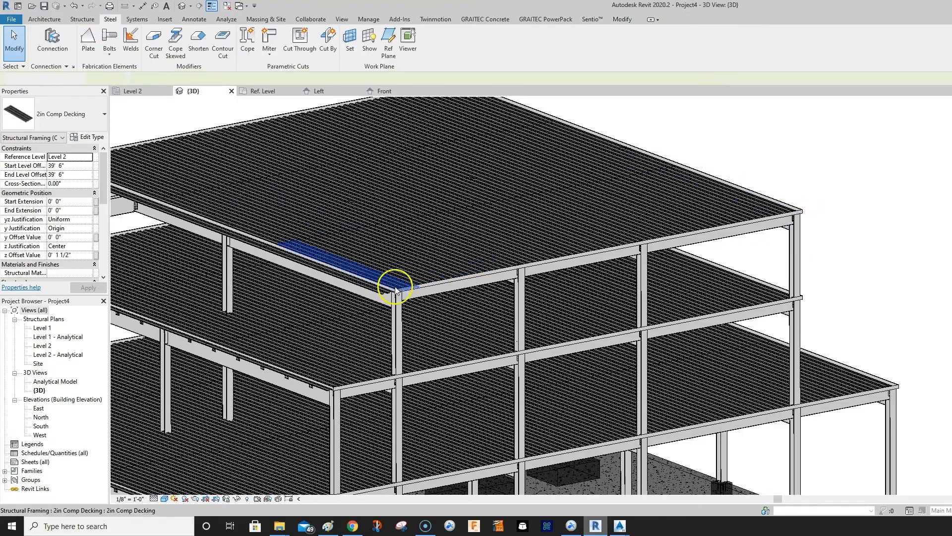
Change the single deck panel at the upper roof's front corner column to the 3in Comp Decking family
scroll(397, 292, up, 2)
scroll(397, 292, up, 4)
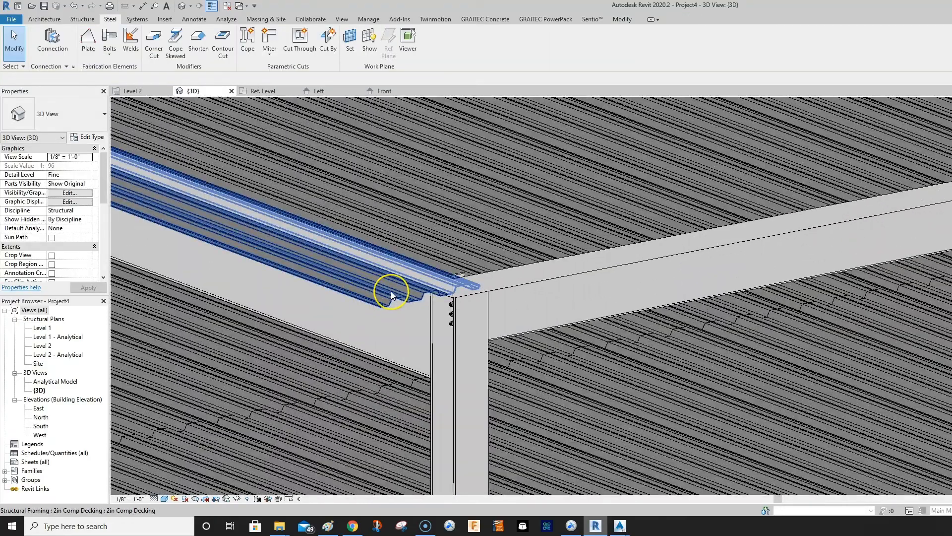
click(391, 295)
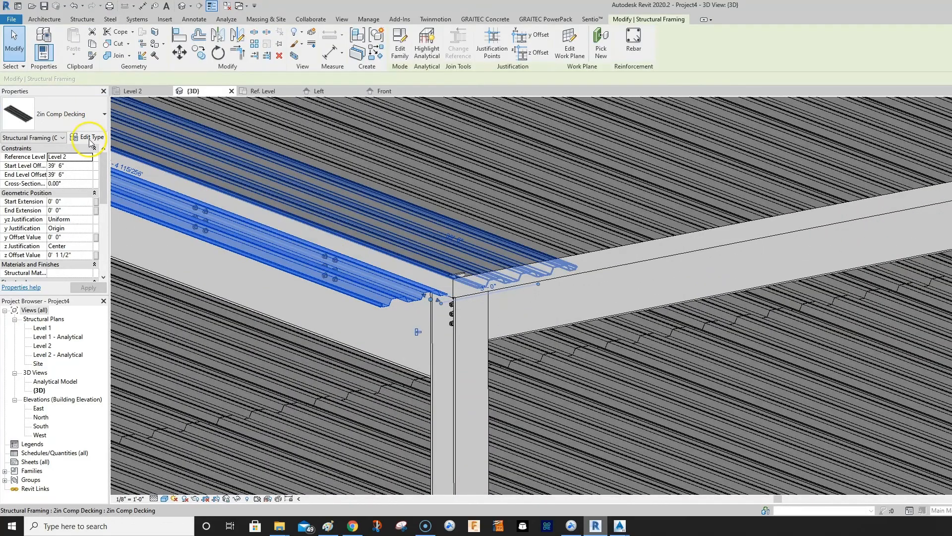
click(91, 140)
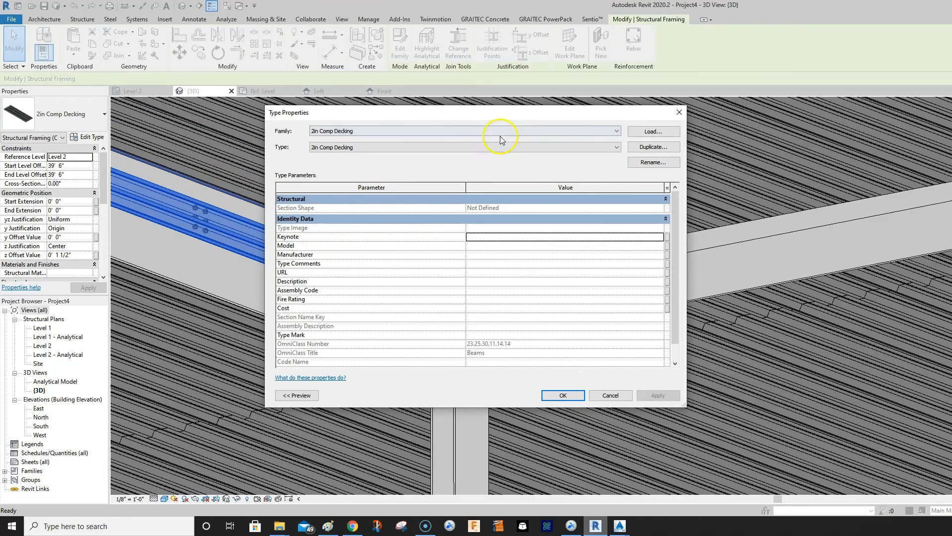
click(615, 147)
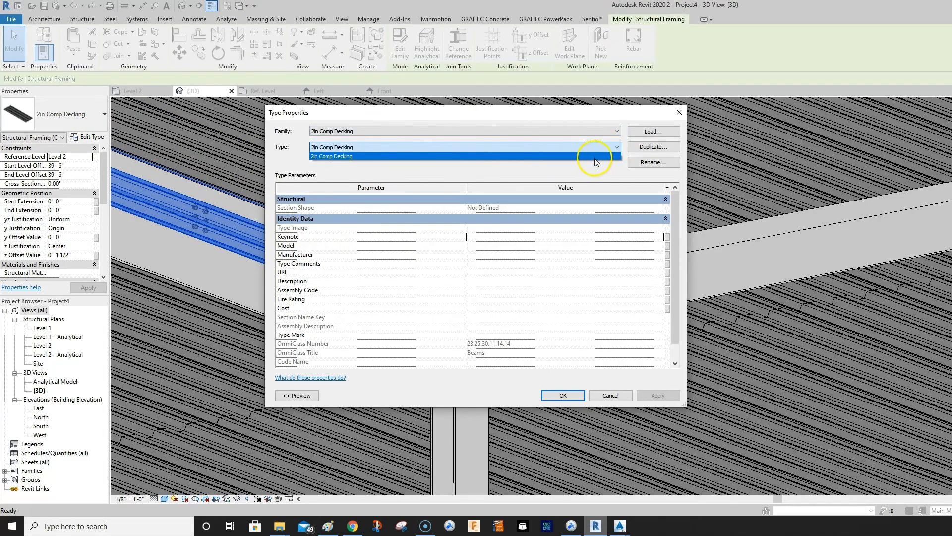
click(615, 132)
click(616, 132)
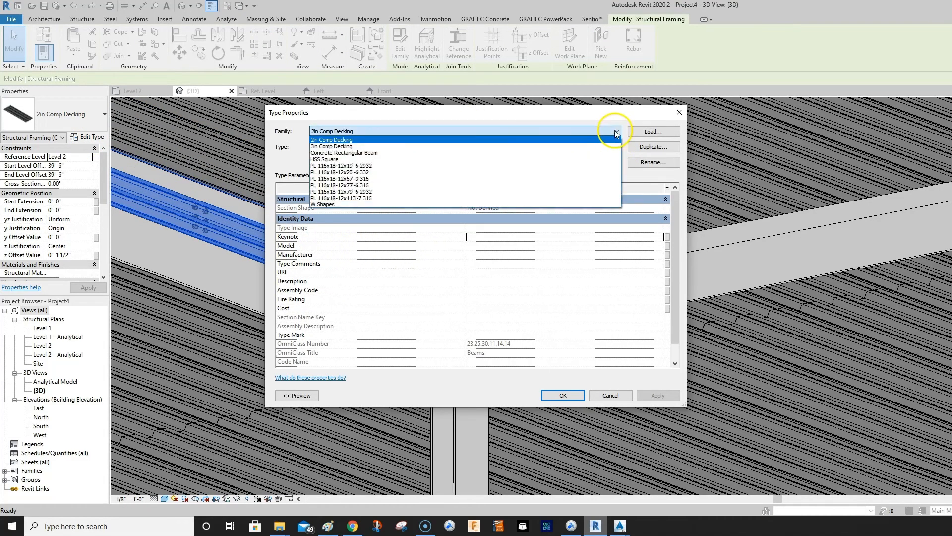
click(356, 147)
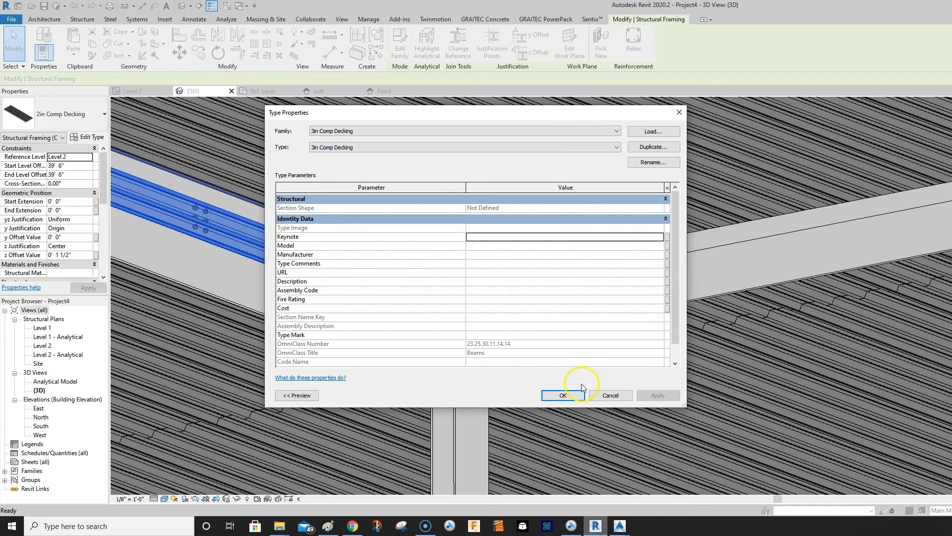
click(563, 395)
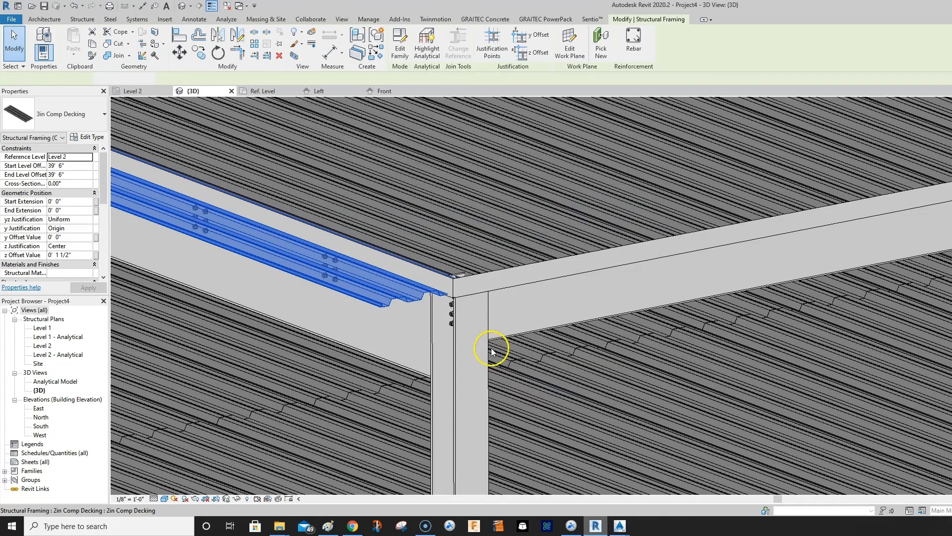
Inspect the profile and position of the 3in Comp Decking panel at the corner column against the neighbouring roof deck
scroll(441, 275, up, 2)
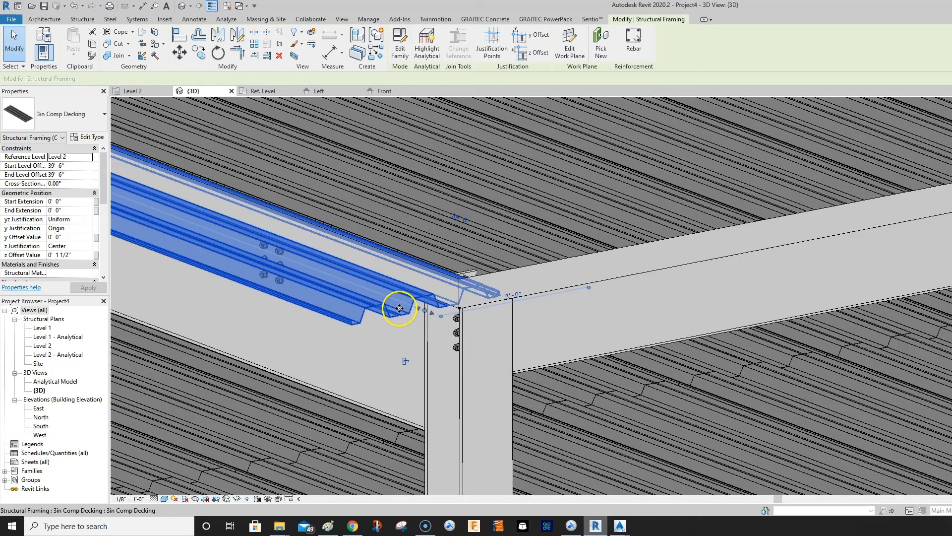
scroll(508, 302, up, 3)
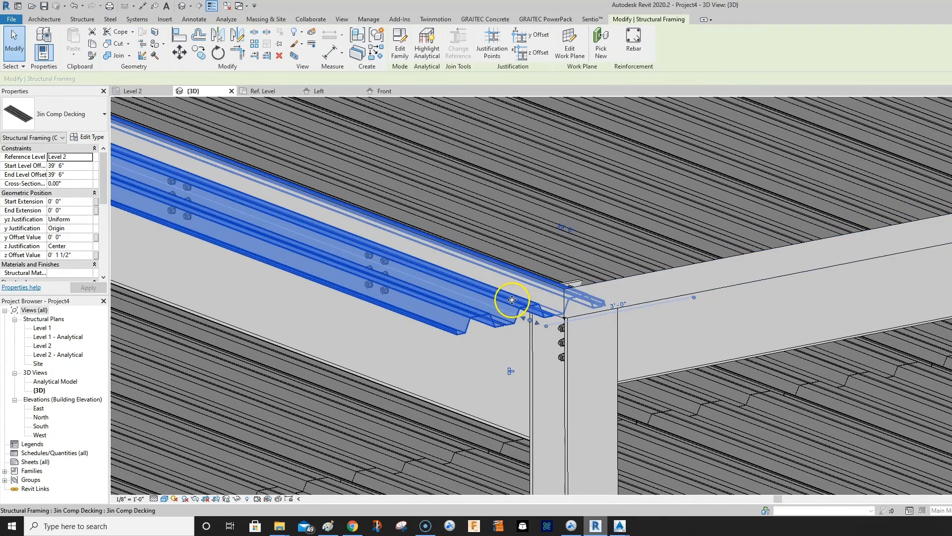
scroll(581, 320, up, 2)
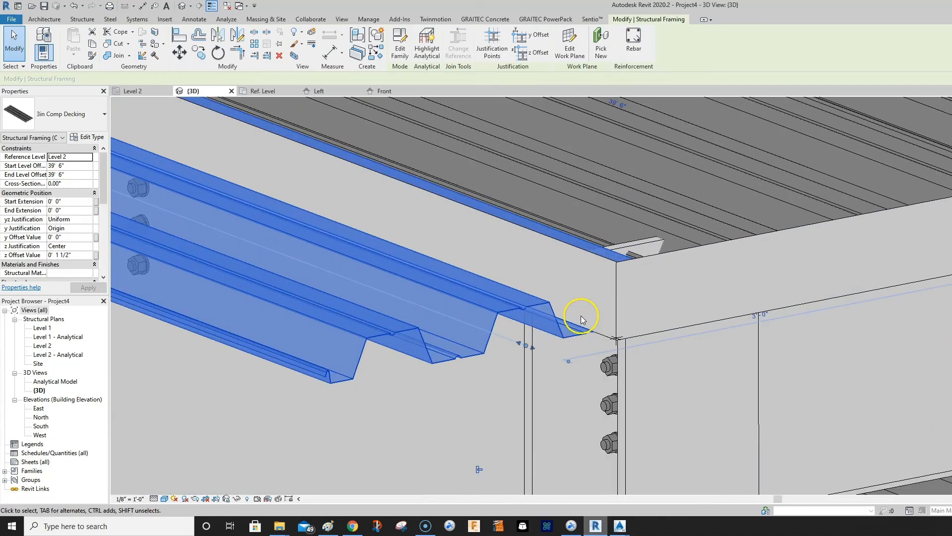
scroll(582, 319, down, 5)
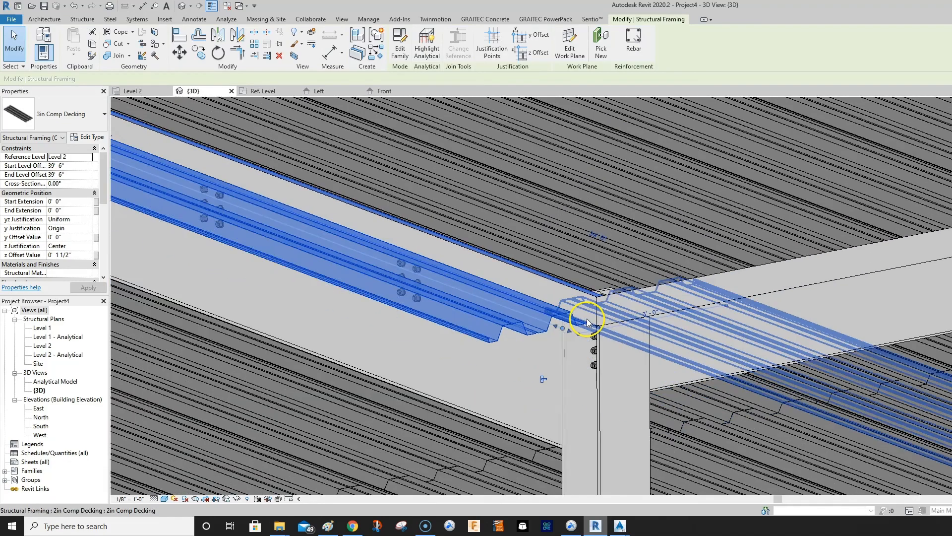
scroll(588, 321, down, 2)
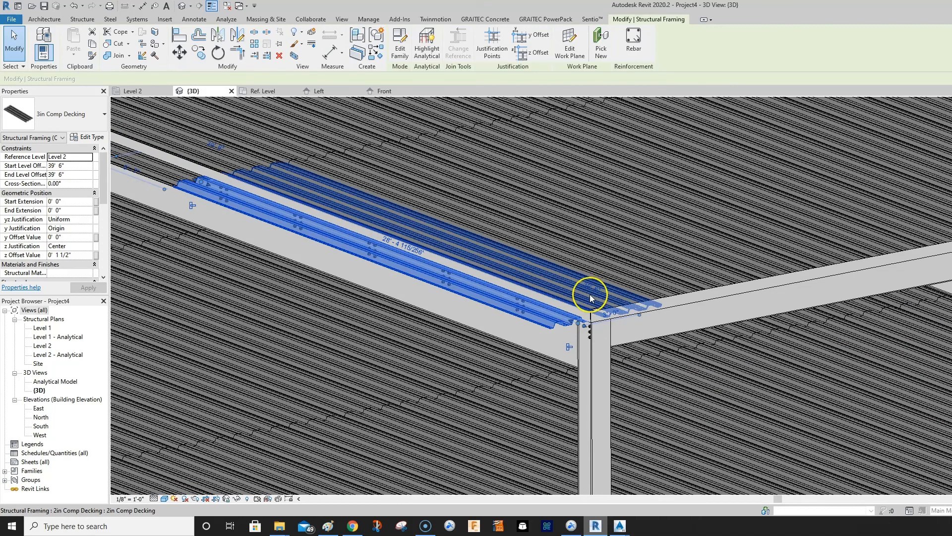
Select all 2in Comp Decking instances in the entire project and change them to the 3in Comp Decking family
click(590, 298)
right_click(590, 299)
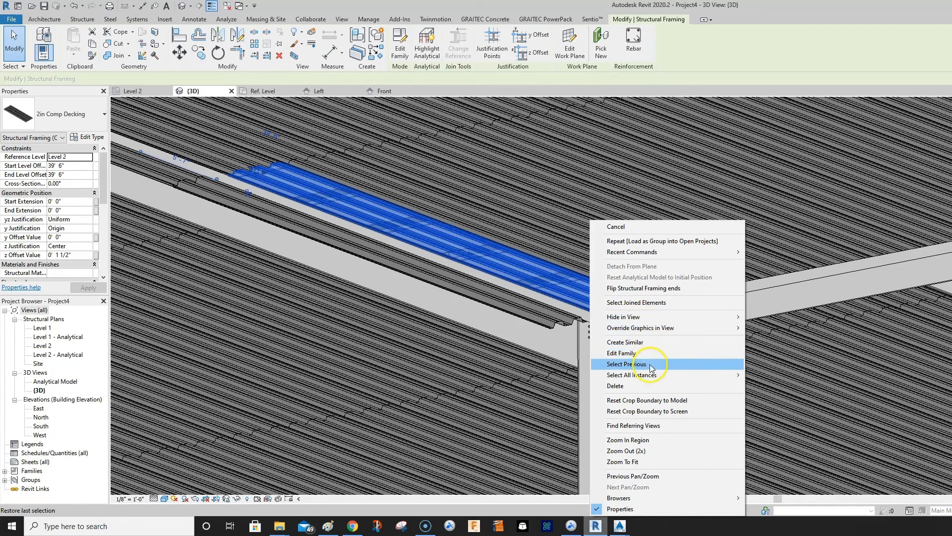
mouse_move(655, 377)
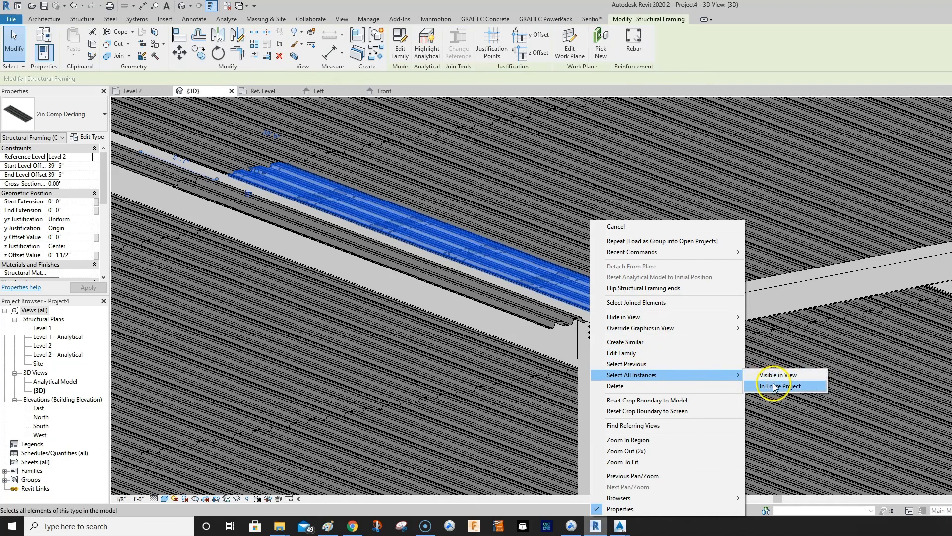
click(759, 384)
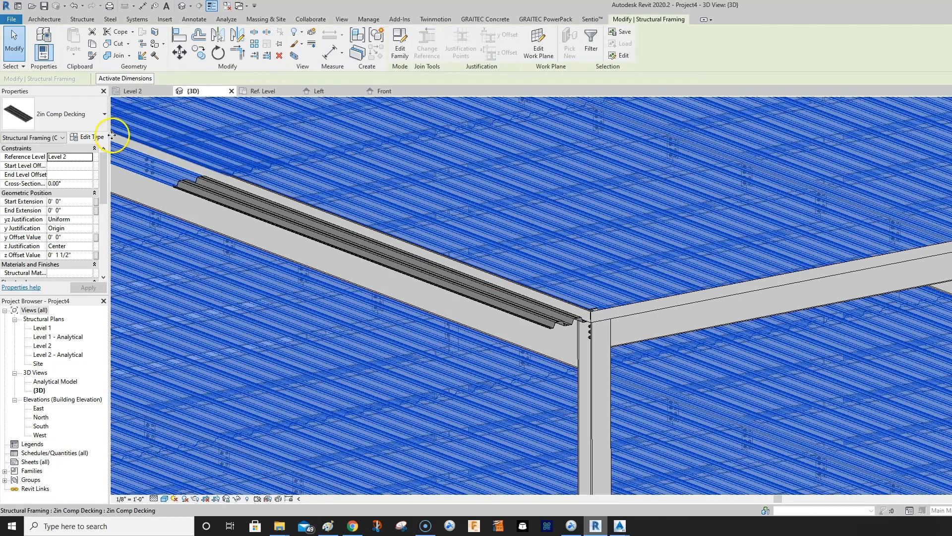
click(89, 137)
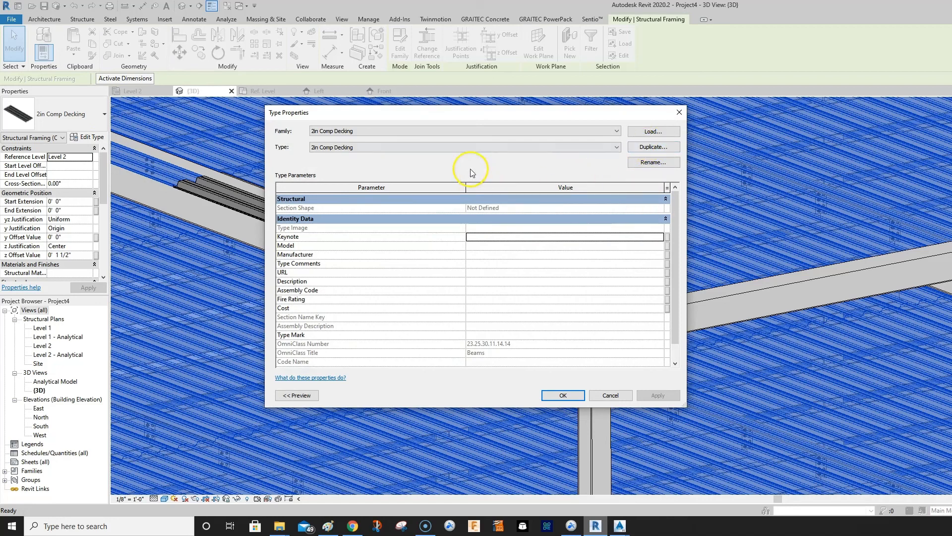
click(601, 148)
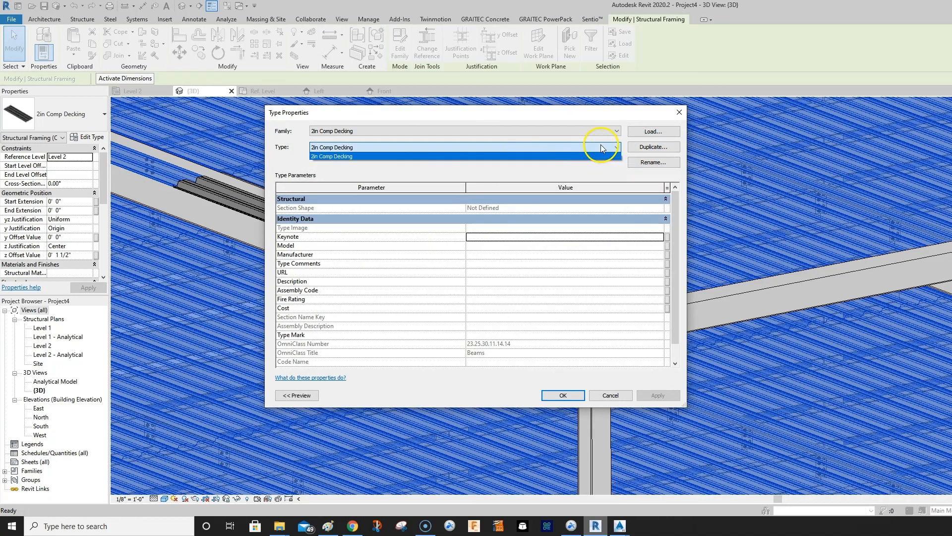
click(496, 131)
click(496, 131)
click(391, 147)
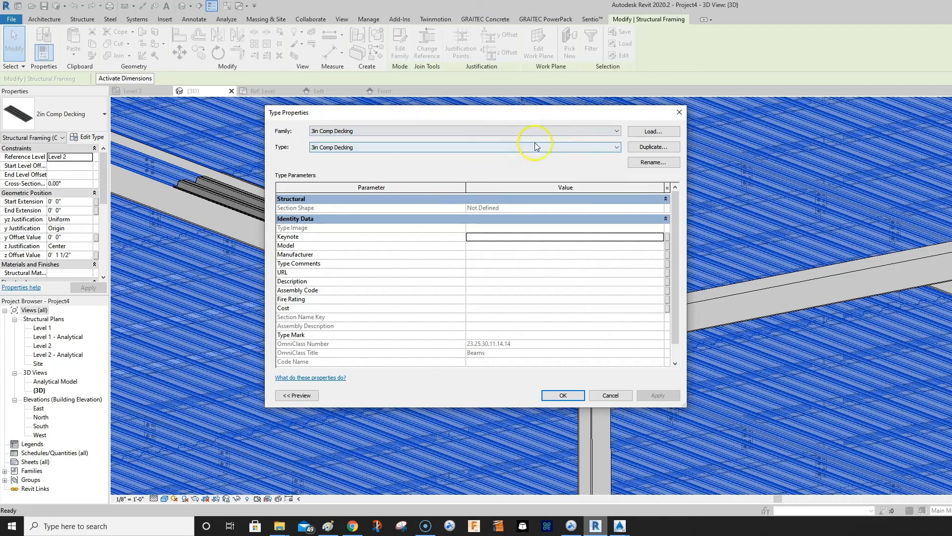
click(566, 396)
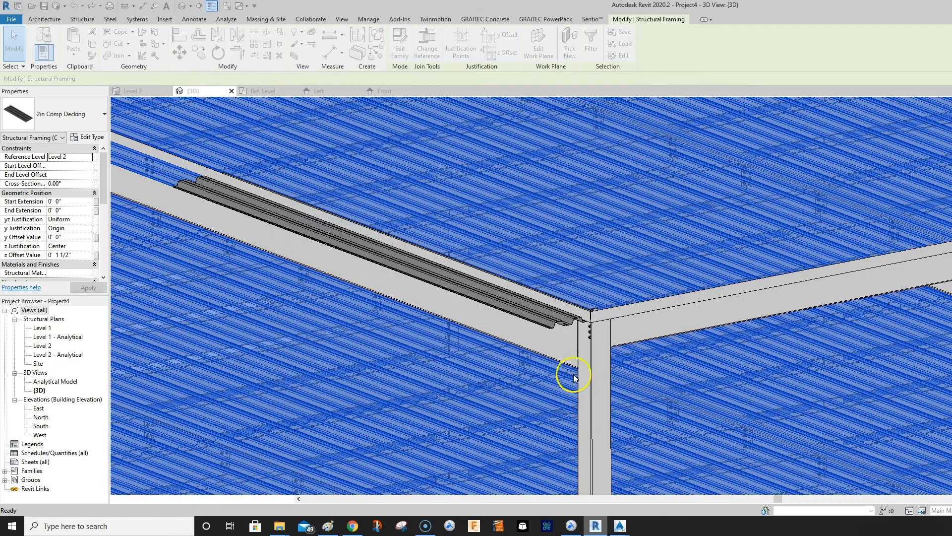